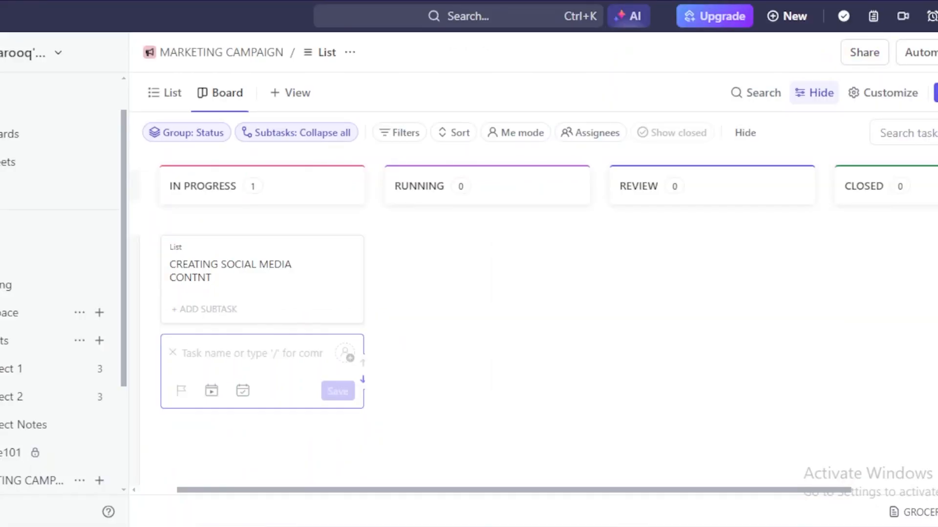
- Open the workspace's Home page and look through its Spaces and lists, ending on the overview of all Spaces
left_click_drag(124, 131, 129, 81)
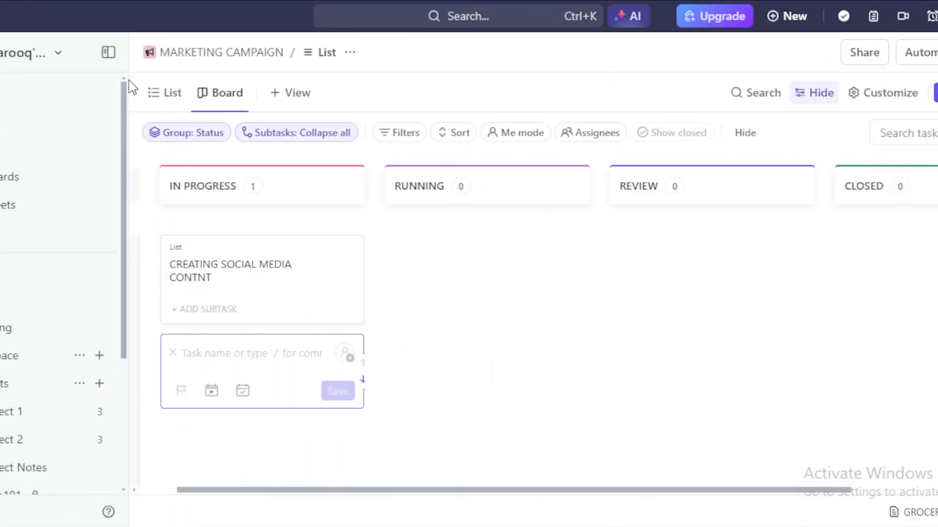
left_click(6, 98)
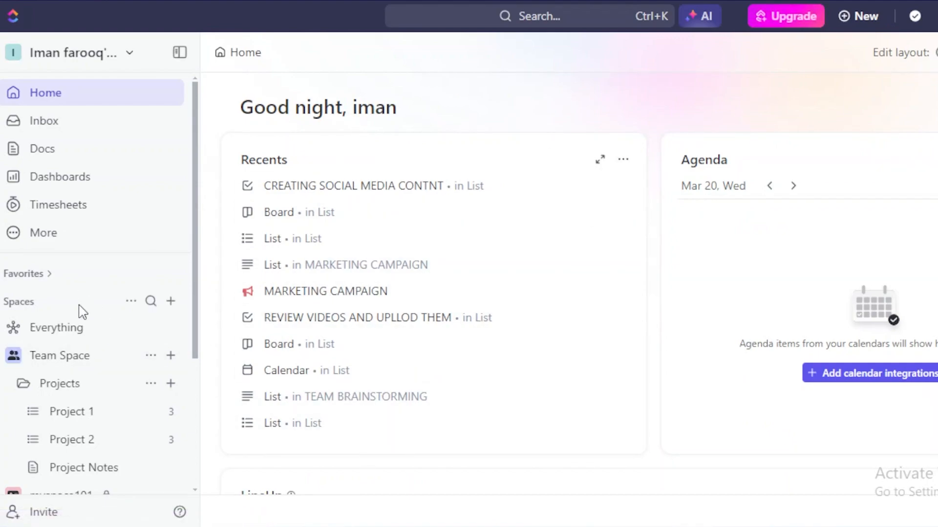
left_click_drag(197, 326, 191, 361)
scroll(122, 359, "up", 2)
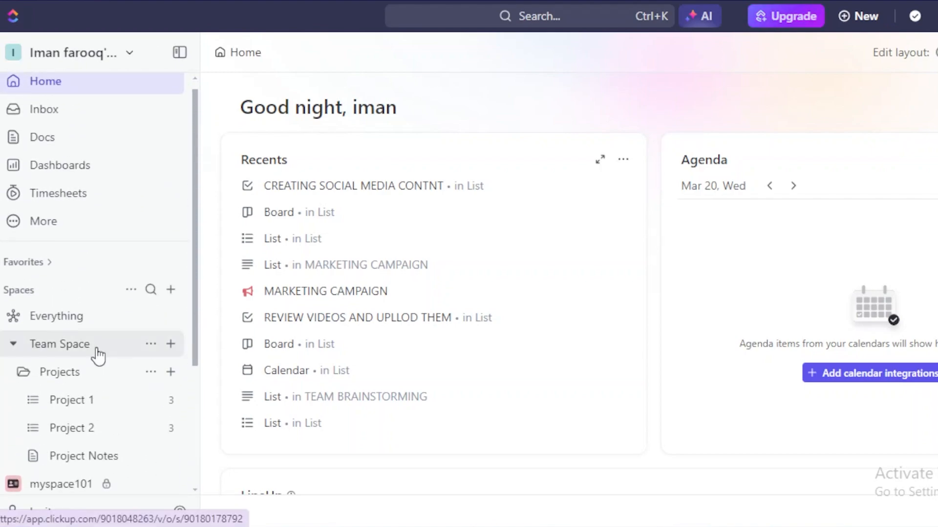
scroll(196, 366, "down", 2)
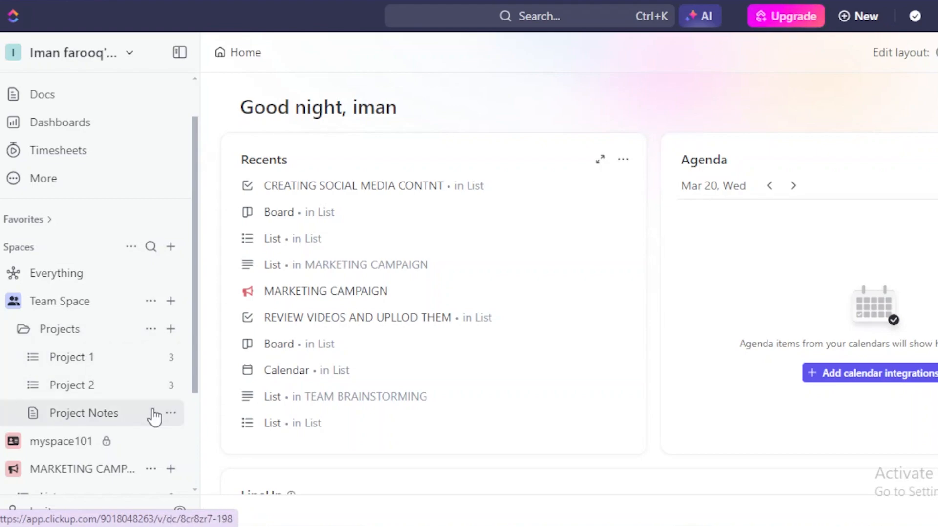
left_click_drag(198, 385, 195, 385)
left_click_drag(194, 385, 206, 490)
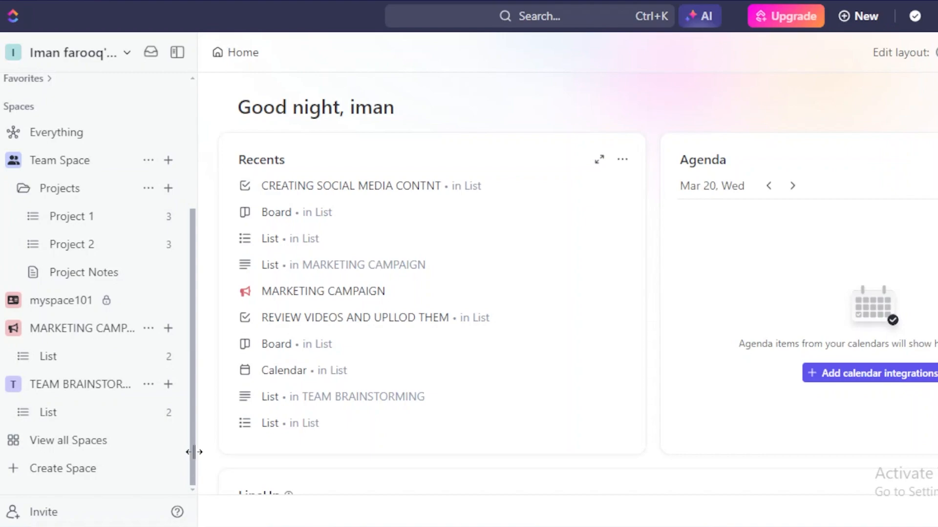
left_click_drag(191, 453, 204, 453)
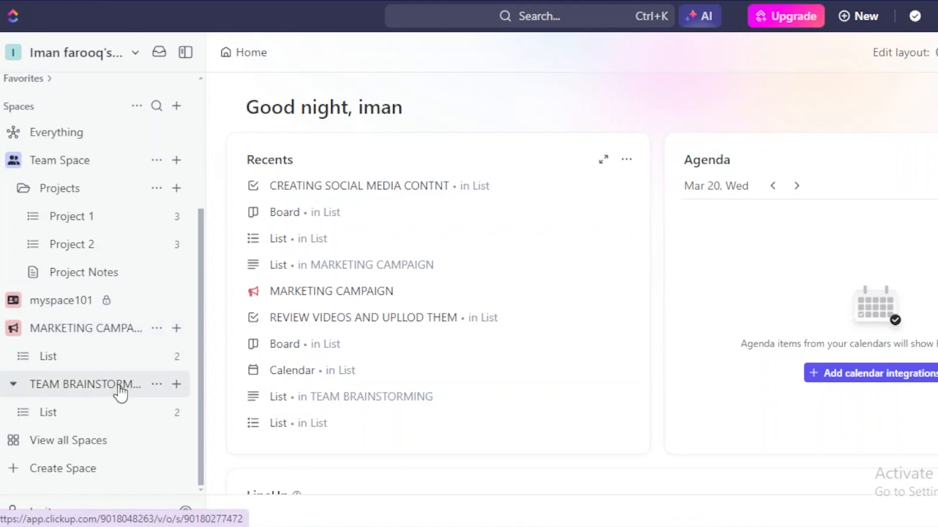
left_click(116, 448)
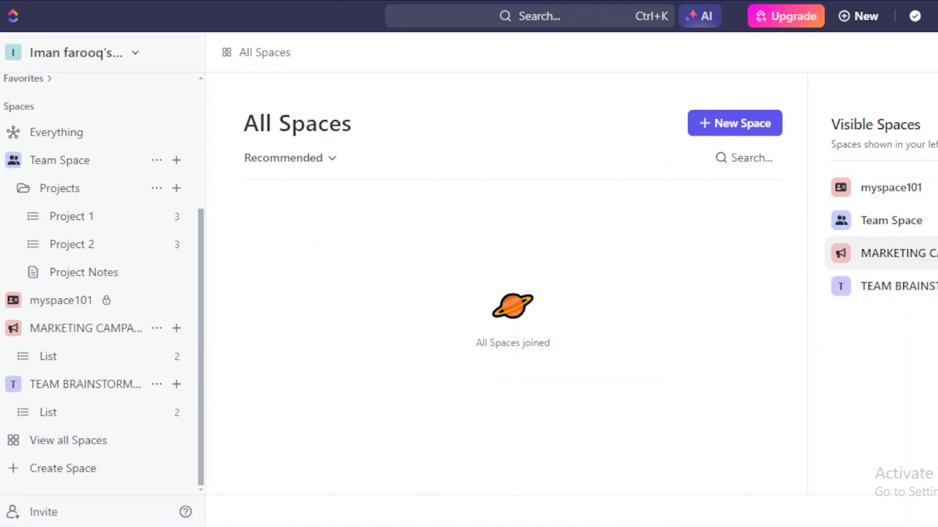
- Examine the email field and role options for inviting people to the workspace, and close the invitation without sending it
left_click_drag(205, 462, 203, 464)
left_click(109, 513)
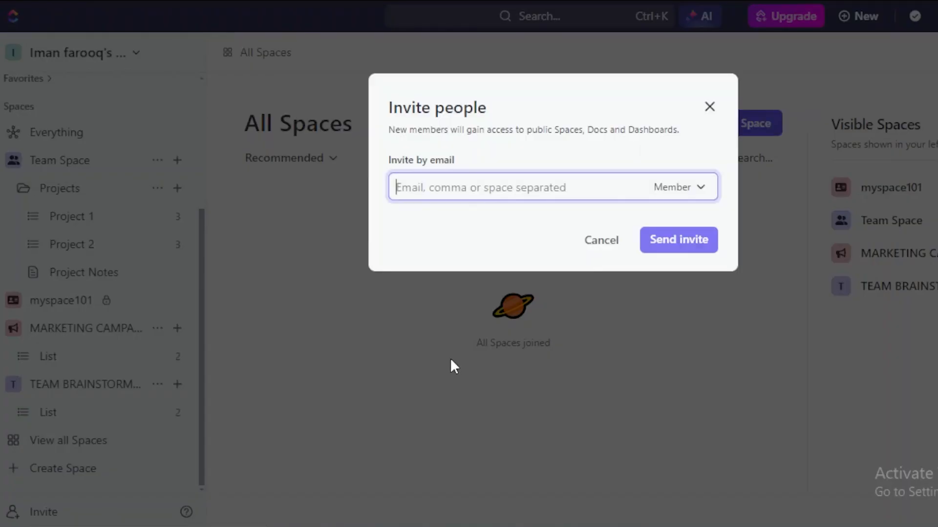
left_click_drag(485, 130, 562, 143)
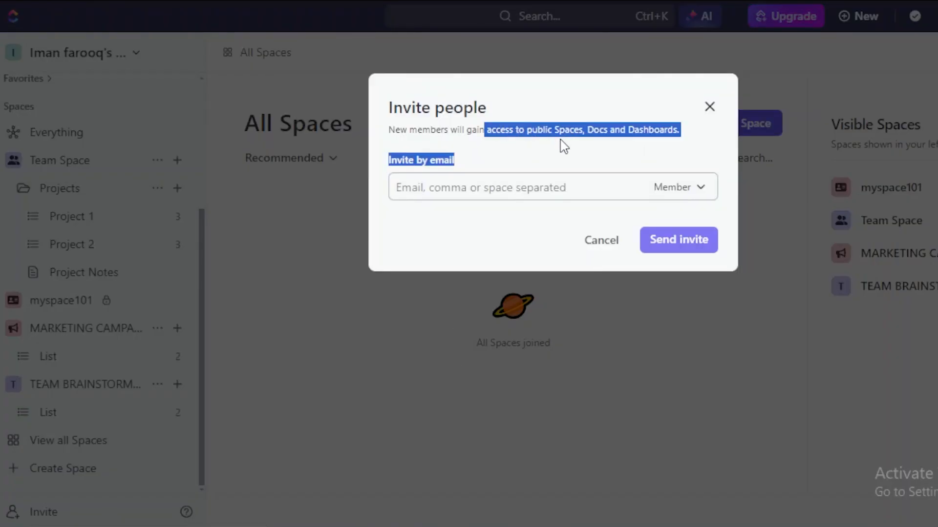
left_click(534, 159)
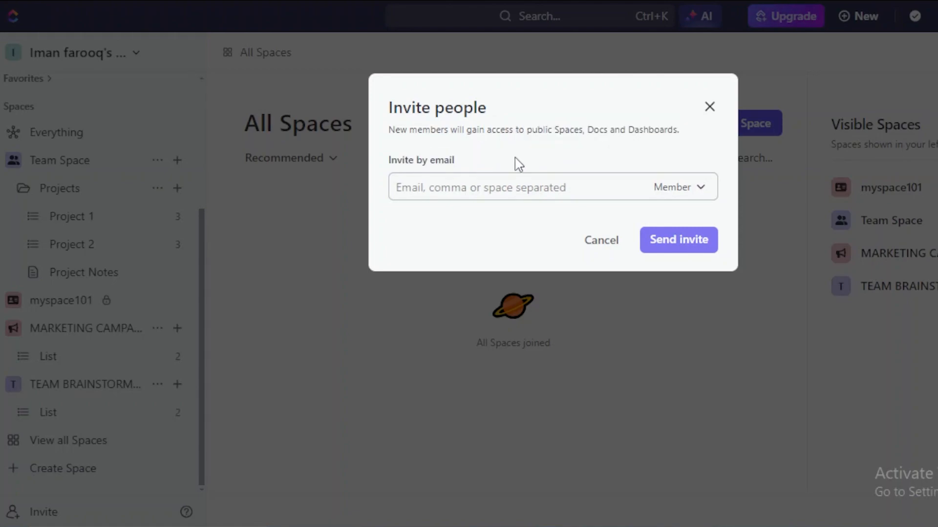
left_click(488, 192)
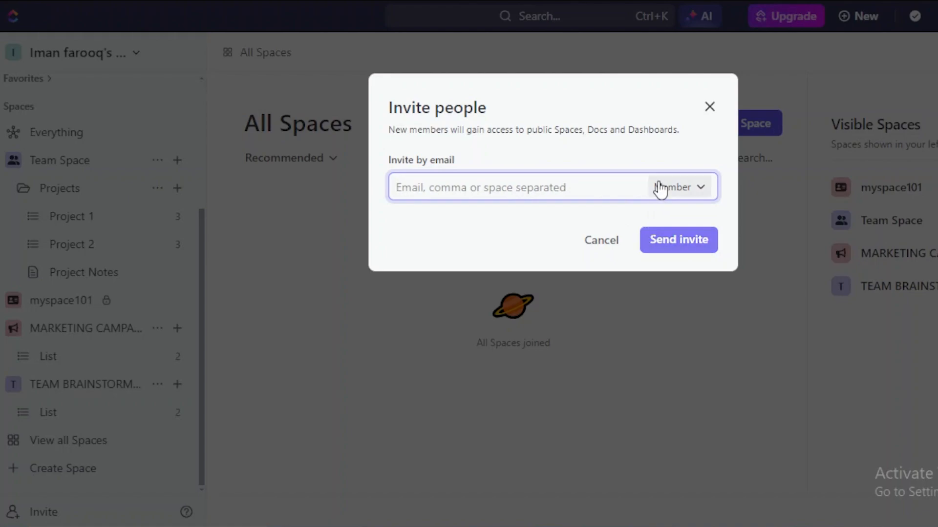
left_click(673, 198)
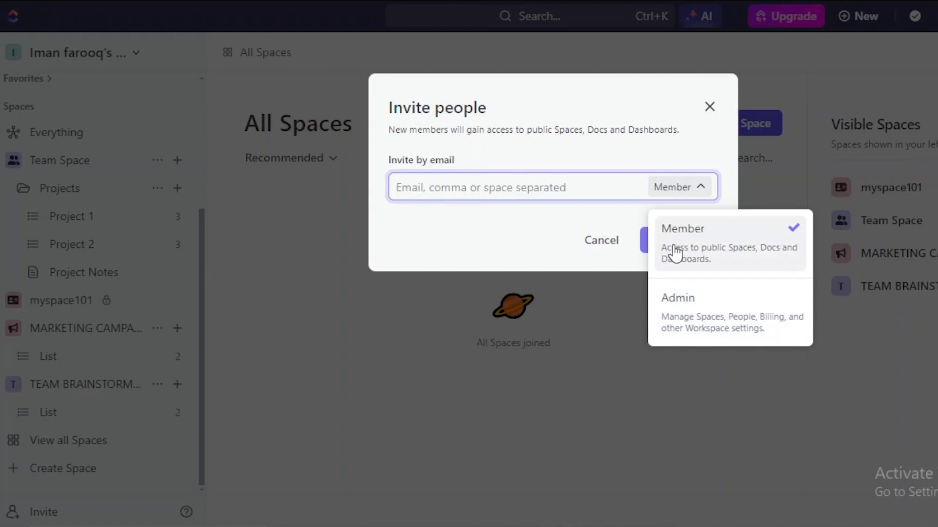
left_click(711, 107)
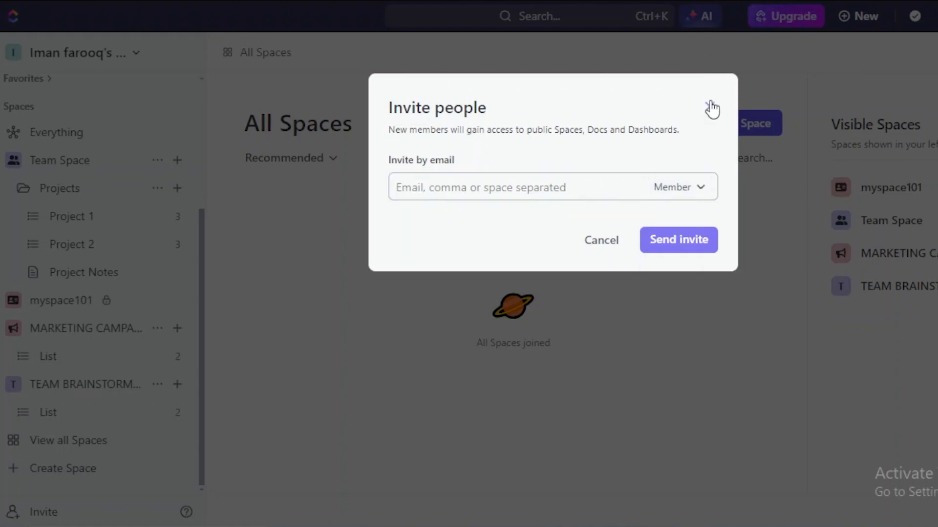
left_click(710, 115)
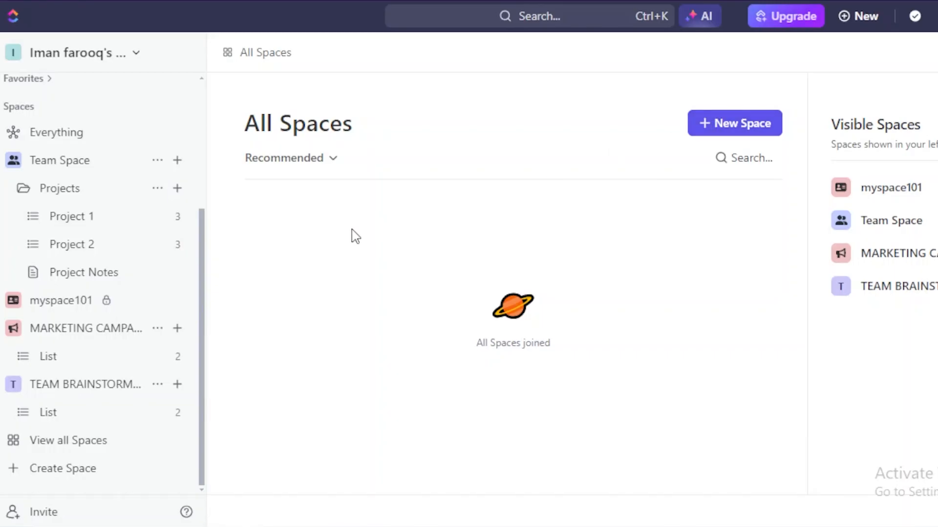
- View the workspace's Home, Inbox, Docs and Dashboards pages one after another
left_click_drag(204, 231, 228, 92)
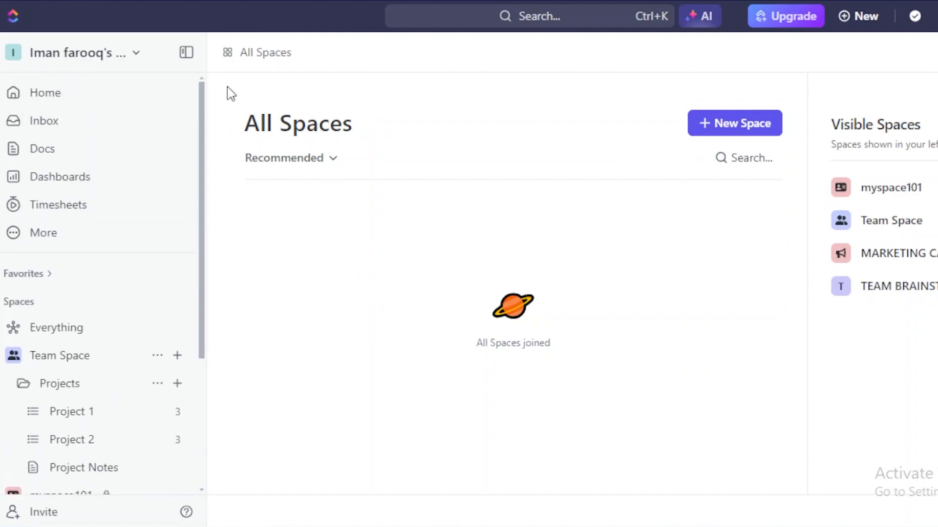
left_click(108, 103)
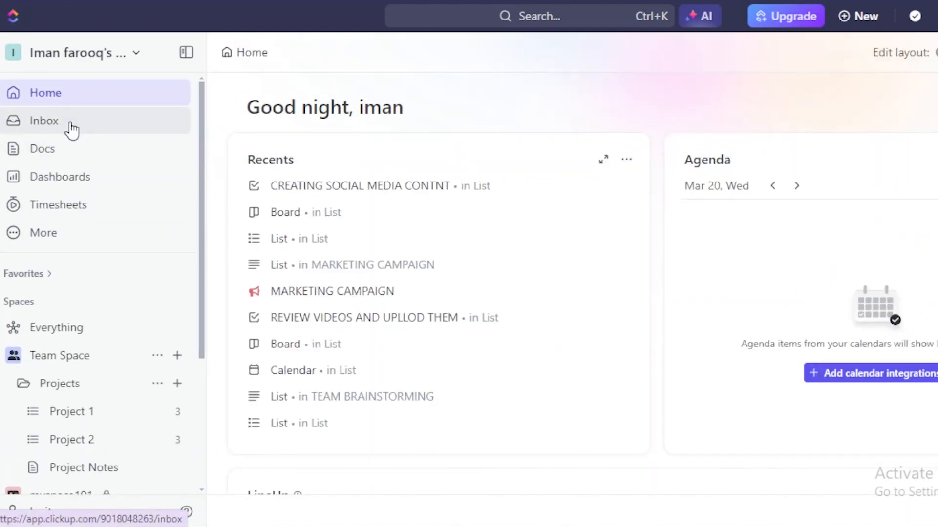
left_click(142, 133)
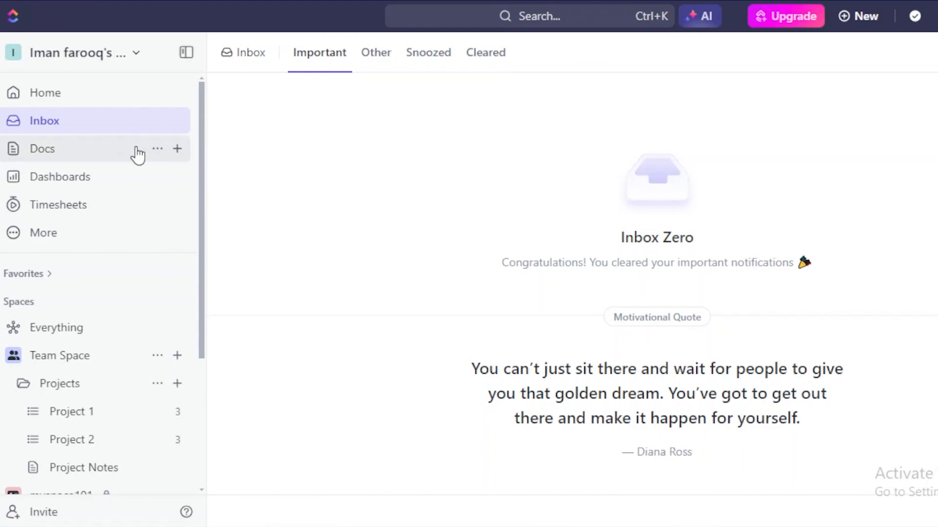
left_click(138, 152)
left_click(126, 177)
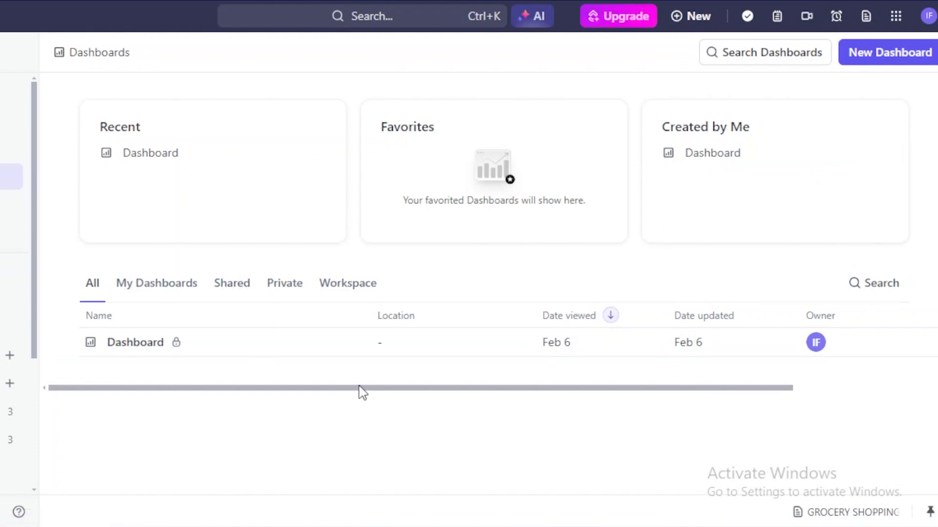
- View the dashboard list filtered by Private, Workspace and My Dashboards
left_click_drag(371, 395, 256, 396)
left_click(293, 290)
left_click(343, 288)
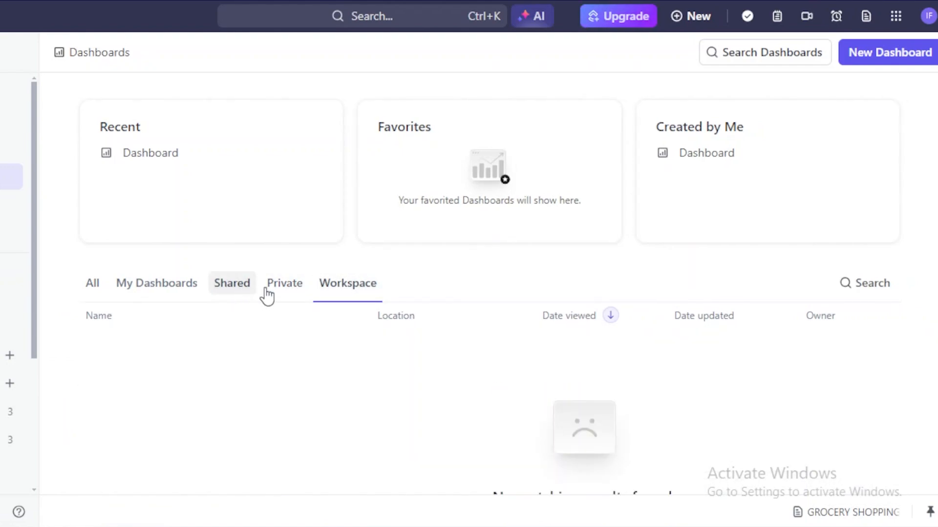
left_click(129, 292)
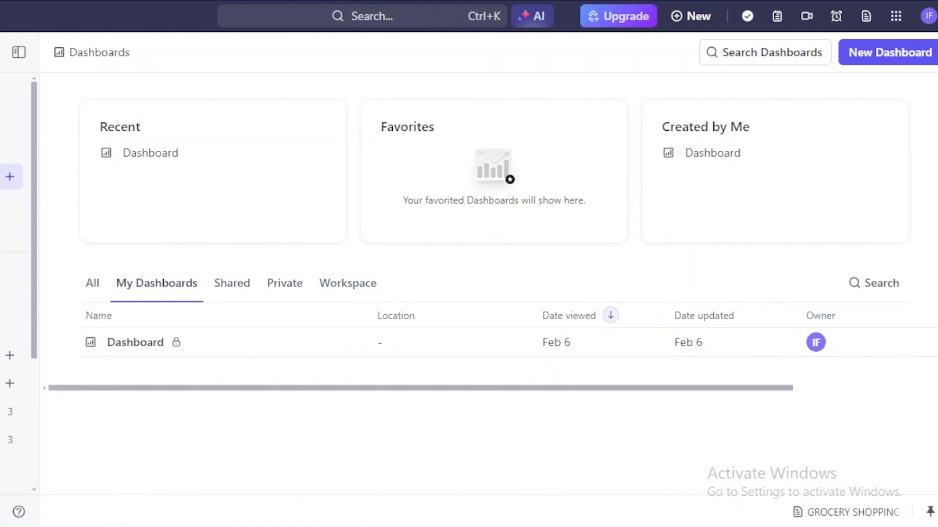
- Open Timesheets and examine the personal timesheet for the current week
left_click(15, 212)
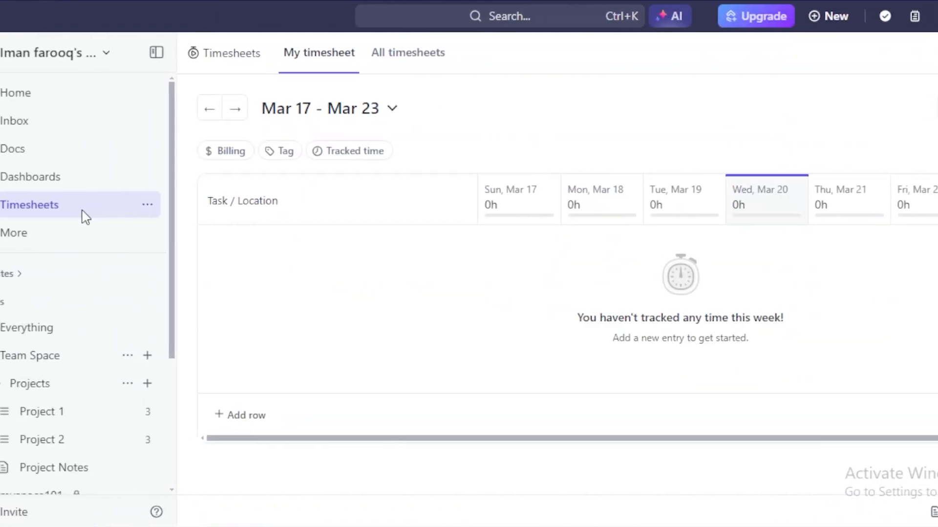
left_click_drag(620, 438, 535, 420)
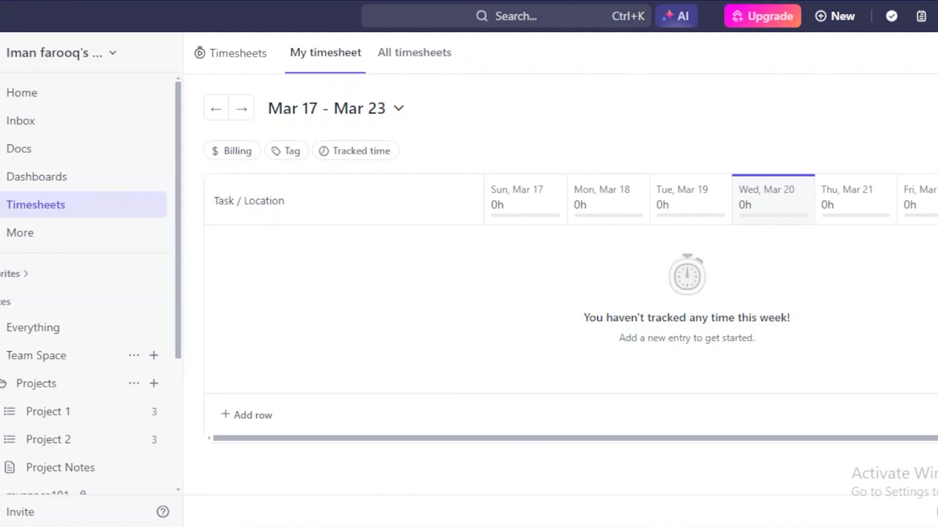
left_click_drag(706, 439, 567, 452)
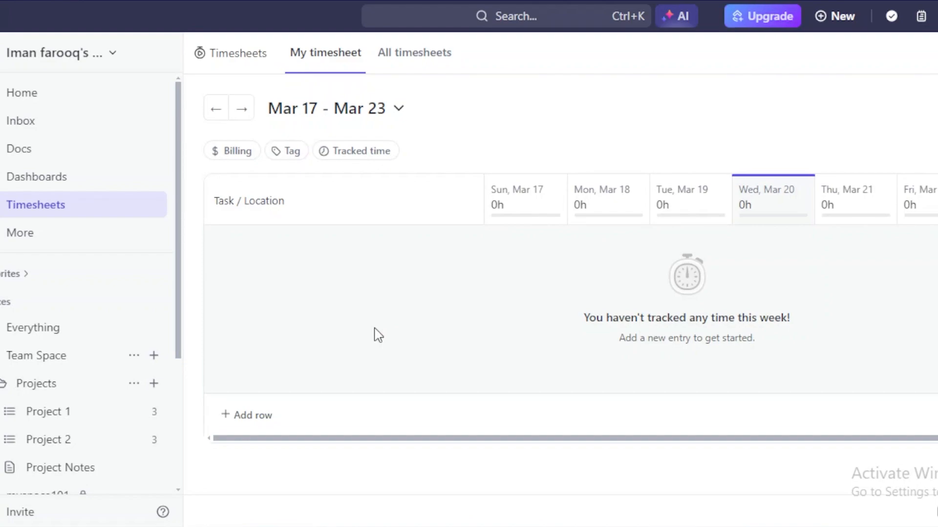
left_click_drag(534, 439, 398, 462)
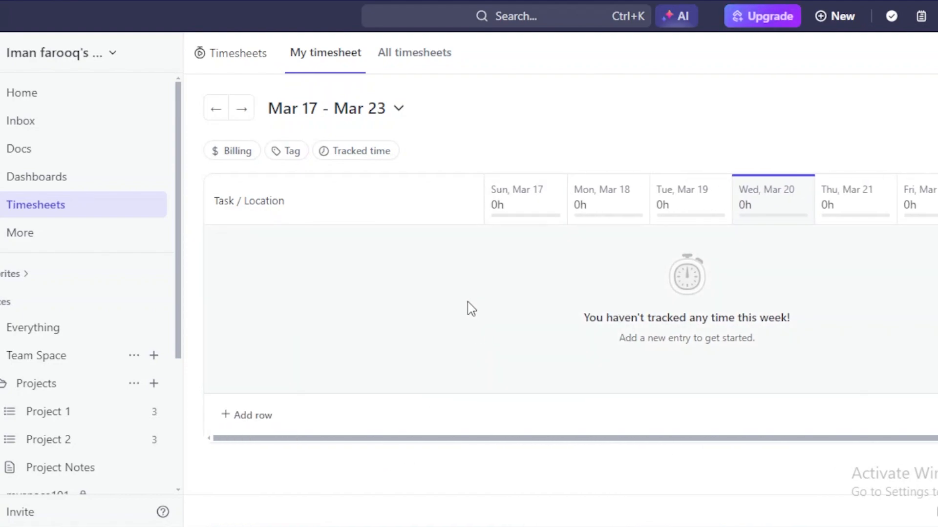
mouse_move(543, 199)
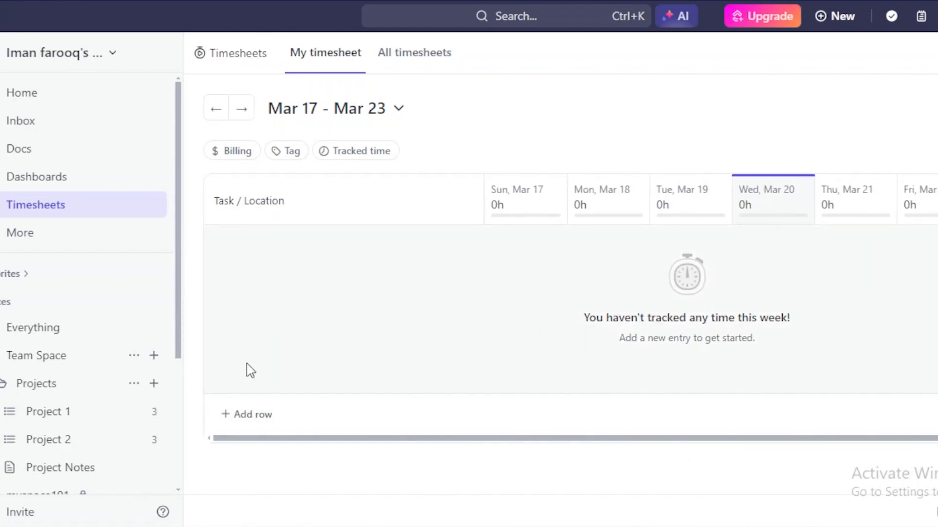
mouse_move(97, 239)
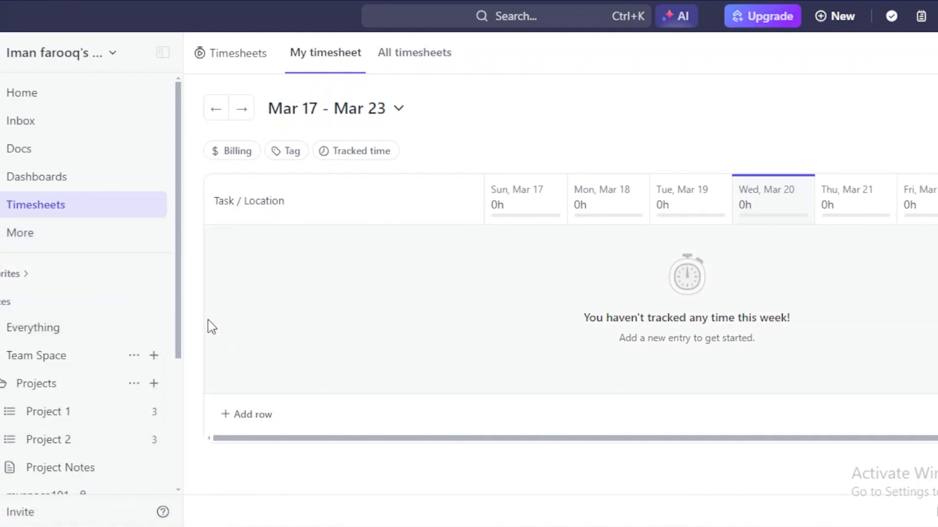
- Start creating a new Space named "TEAM RETREAT" and continue to its description
left_click_drag(179, 318, 179, 344)
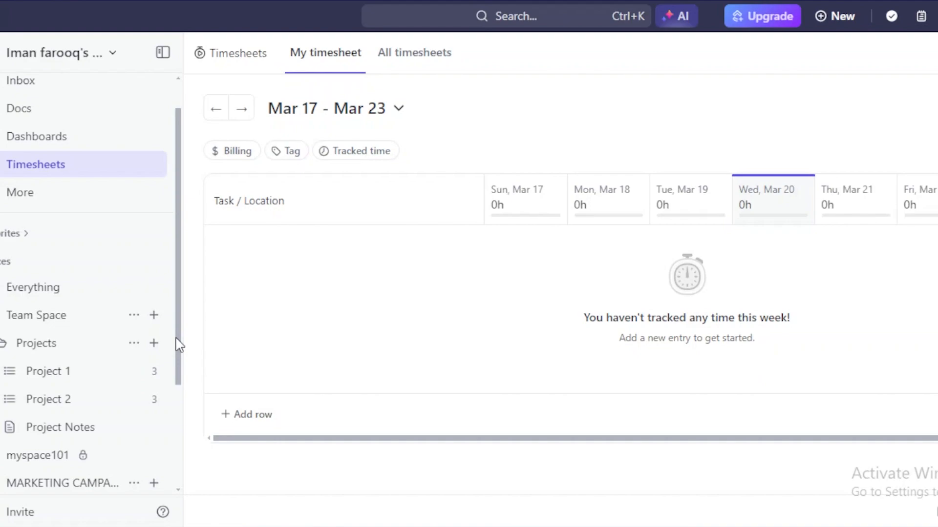
left_click_drag(180, 314, 189, 427)
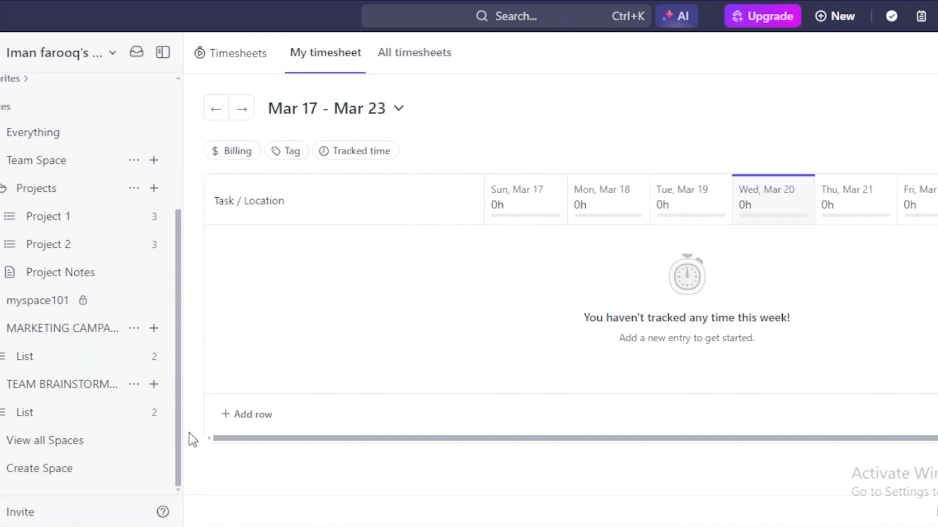
left_click(51, 469)
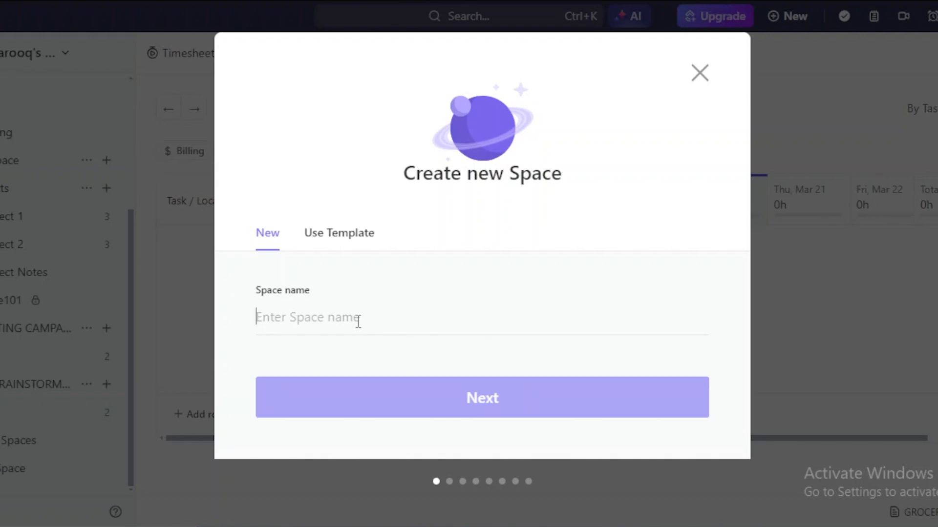
type("TEAM RETREAT")
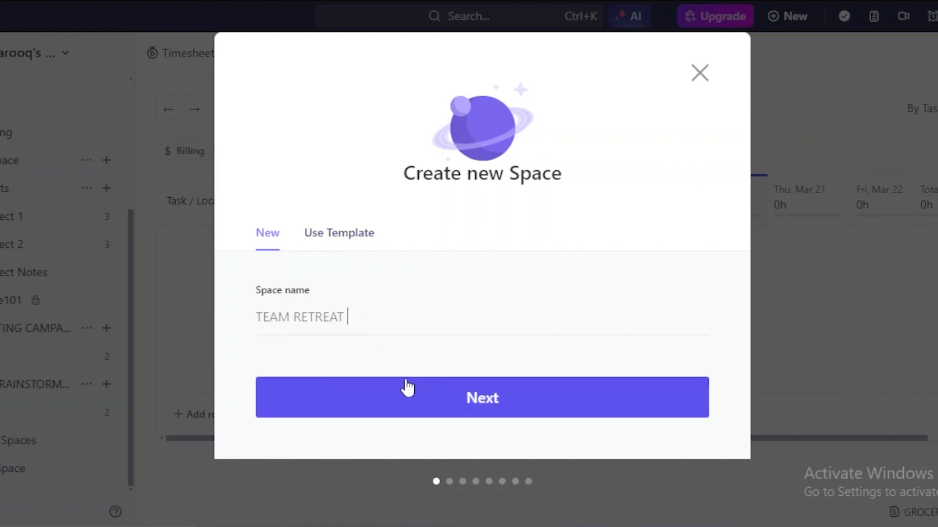
left_click(418, 407)
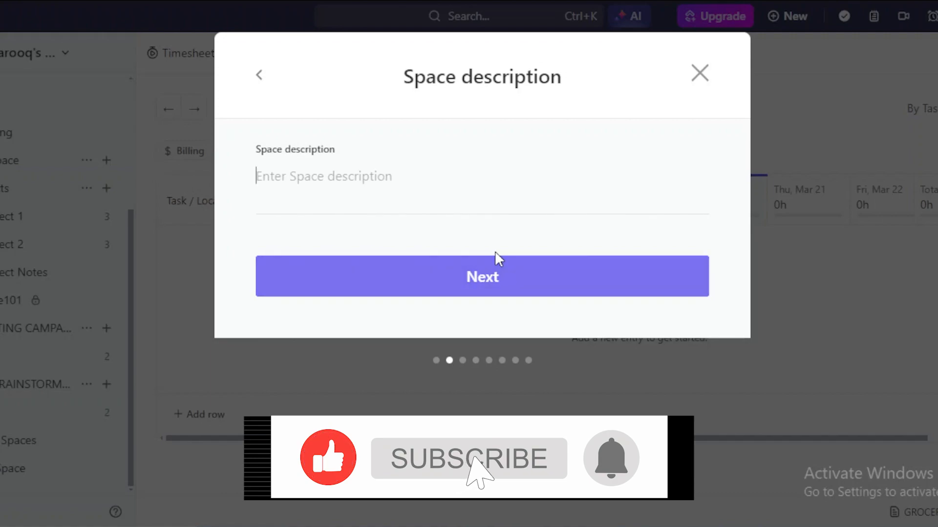
- Leave the Space description empty and give the Space a green colour with the light bulb avatar
left_click(503, 288)
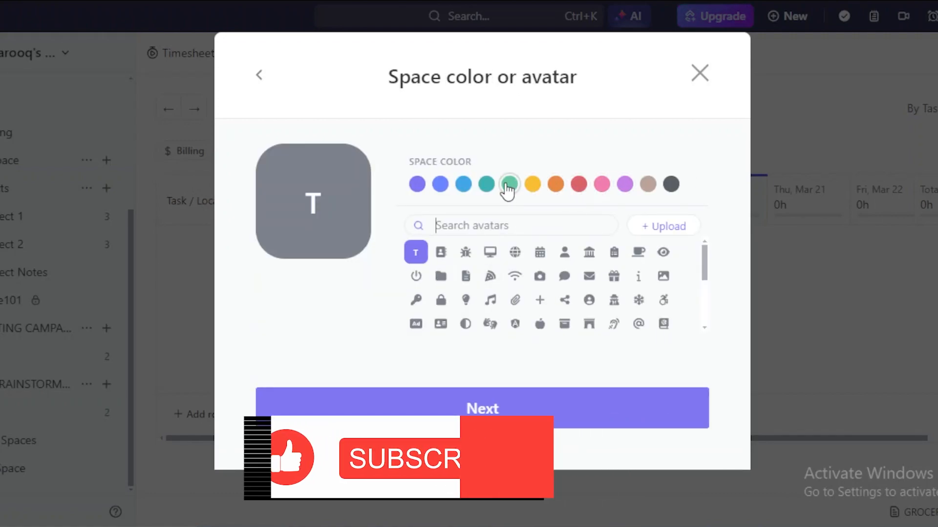
left_click(513, 189)
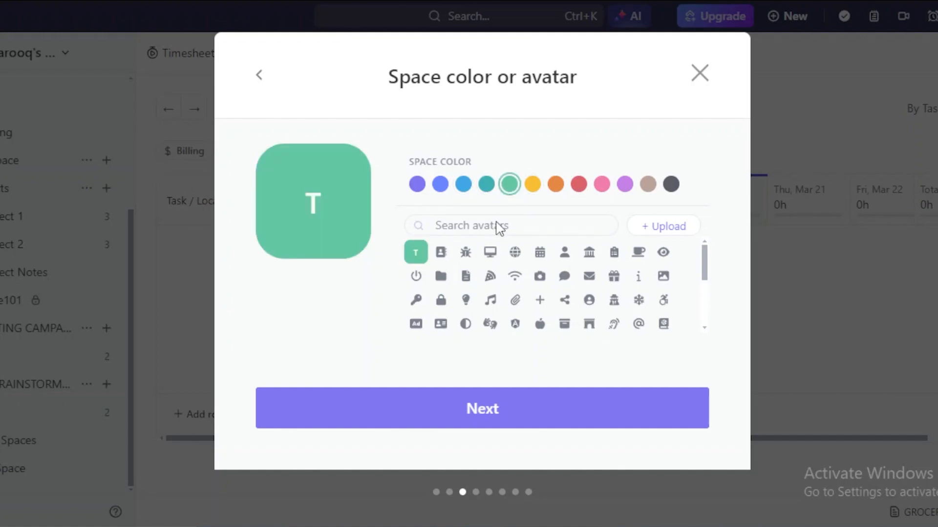
left_click(465, 302)
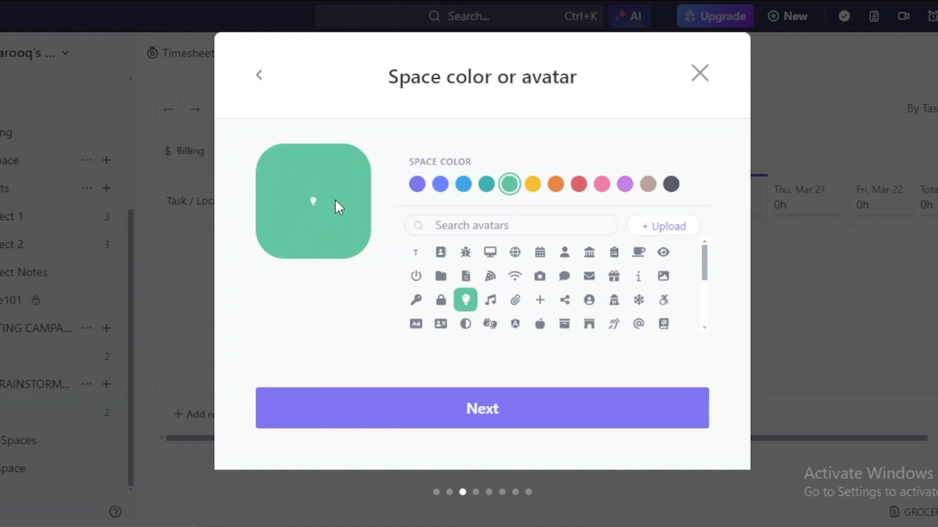
mouse_move(708, 263)
left_mouse_down()
mouse_move(703, 341)
mouse_move(710, 272)
left_mouse_up()
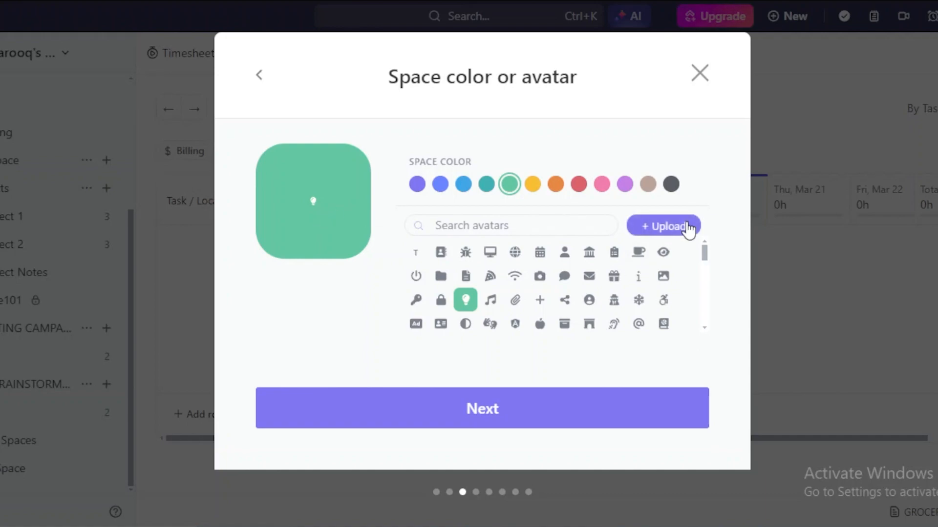
- Confirm the Space's colour and avatar and keep it shared with the whole Workspace
left_click(606, 427)
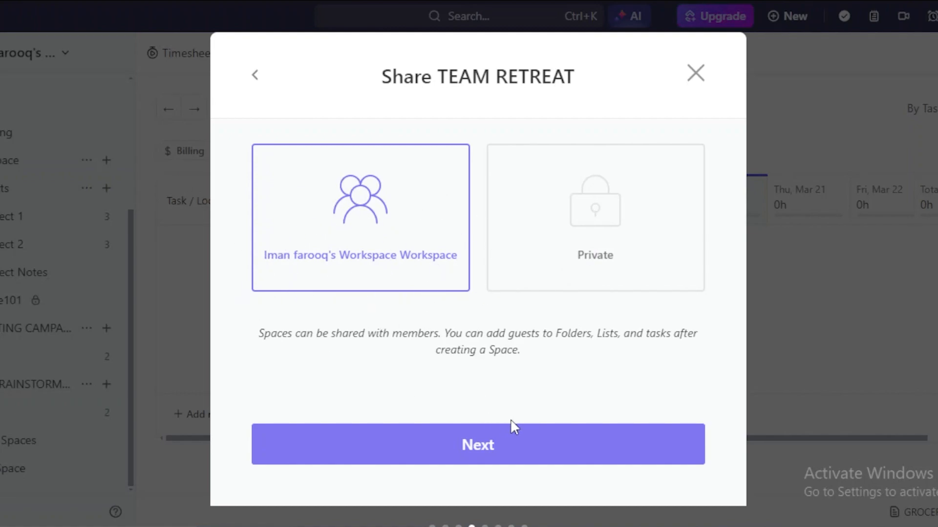
left_click(576, 452)
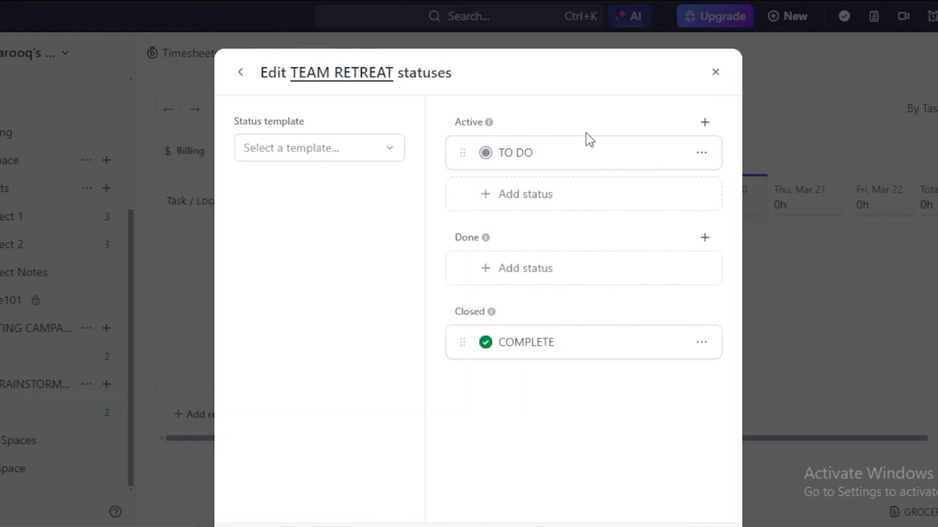
- Clear the name of the TO DO status in the Active group
left_click(577, 149)
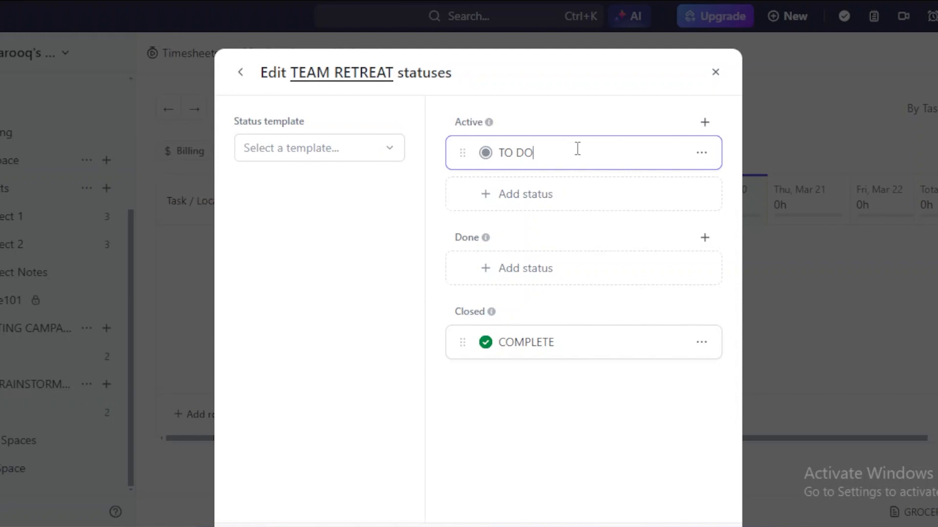
key("BackSpace")
key("BackSpace")
key("BackSpace")
key("BackSpace")
left_click(377, 160)
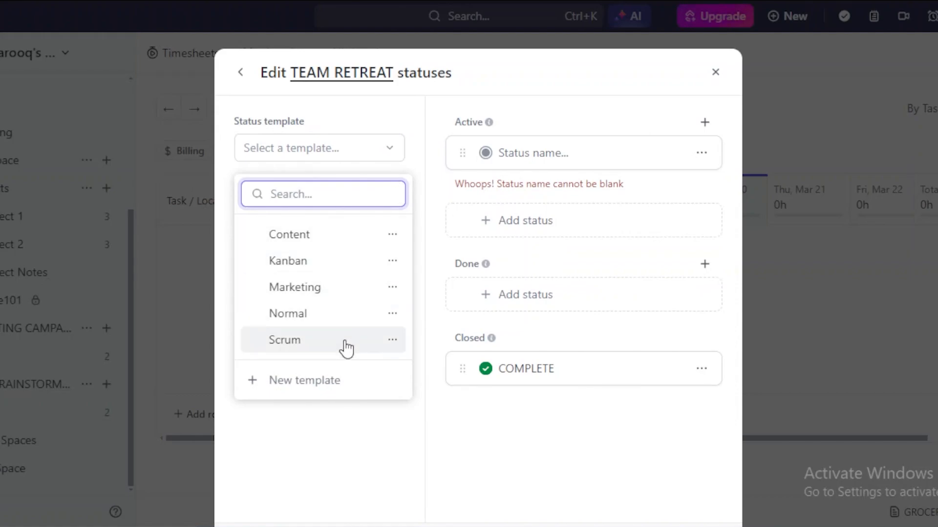
left_click(344, 386)
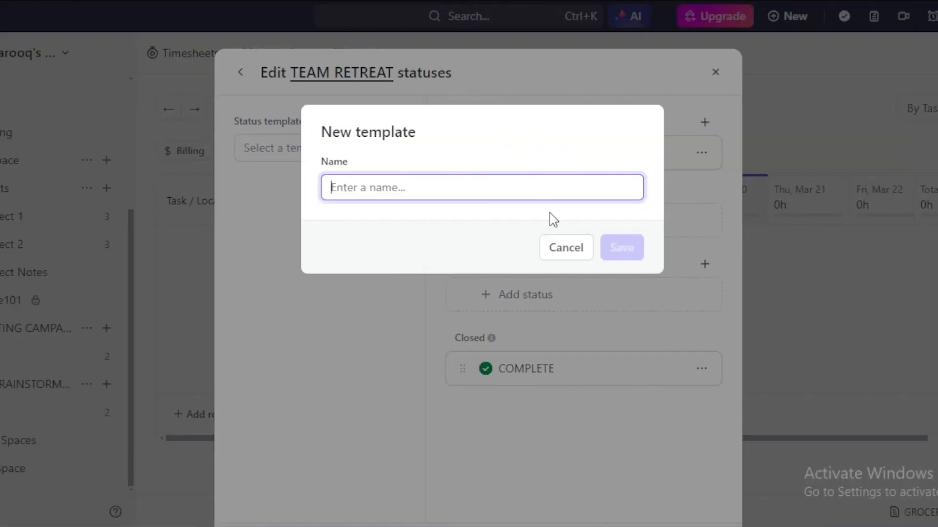
left_click(566, 250)
- Name the first Active status PLANNING and add a second Active status named LOGISTICS
left_click(529, 155)
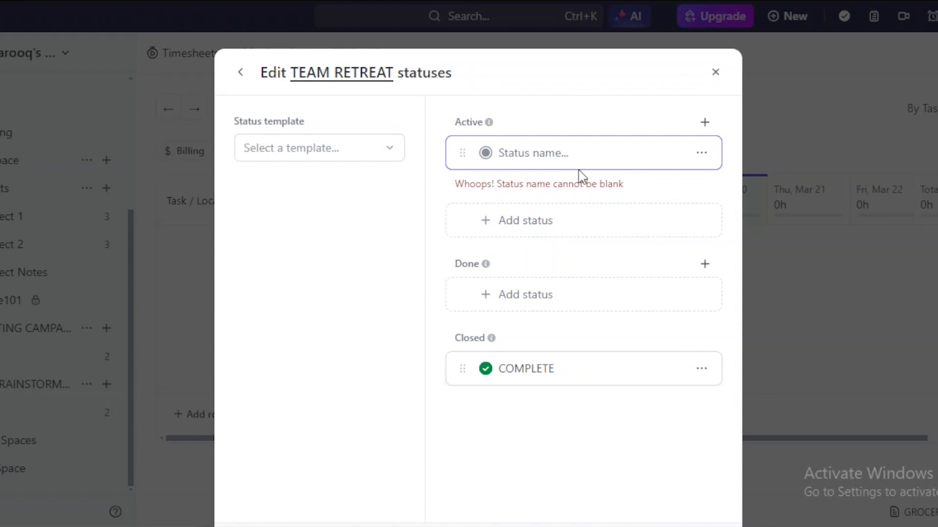
type("PLANNING")
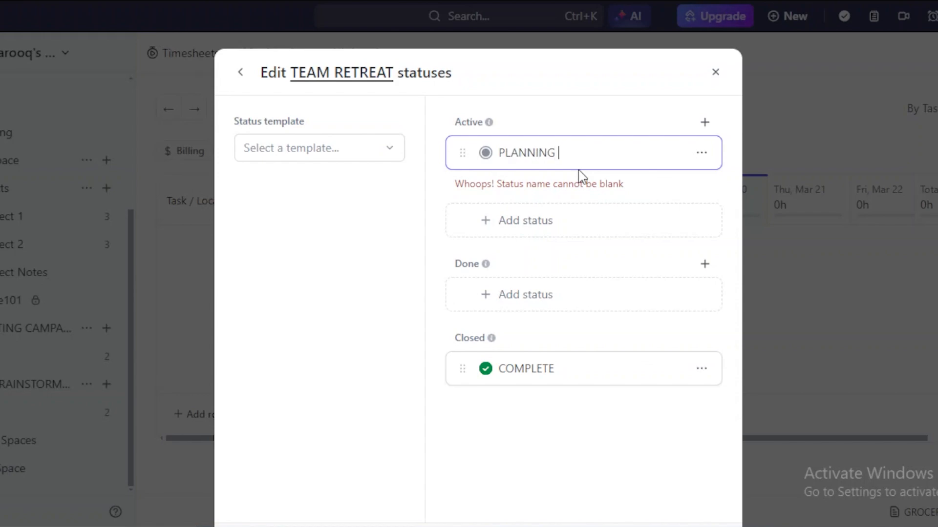
left_click(705, 123)
left_click(537, 205)
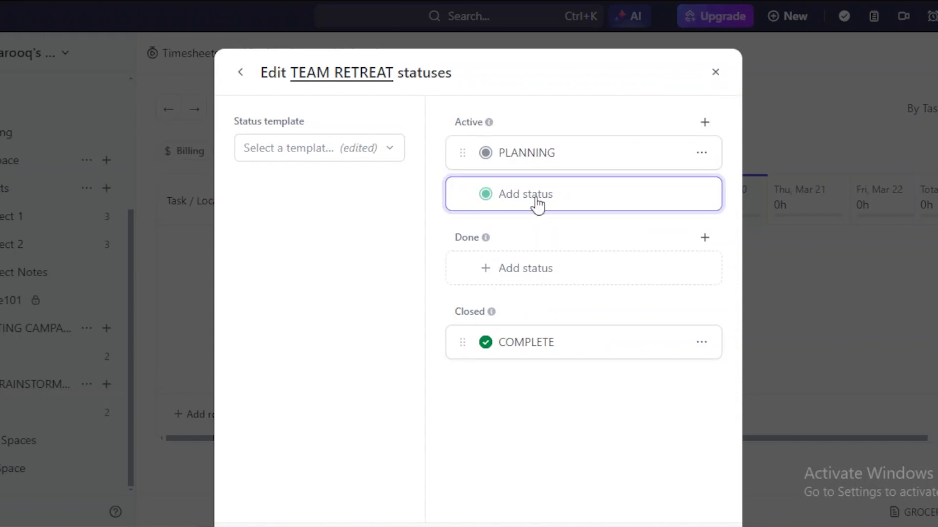
type("LOGISTICS")
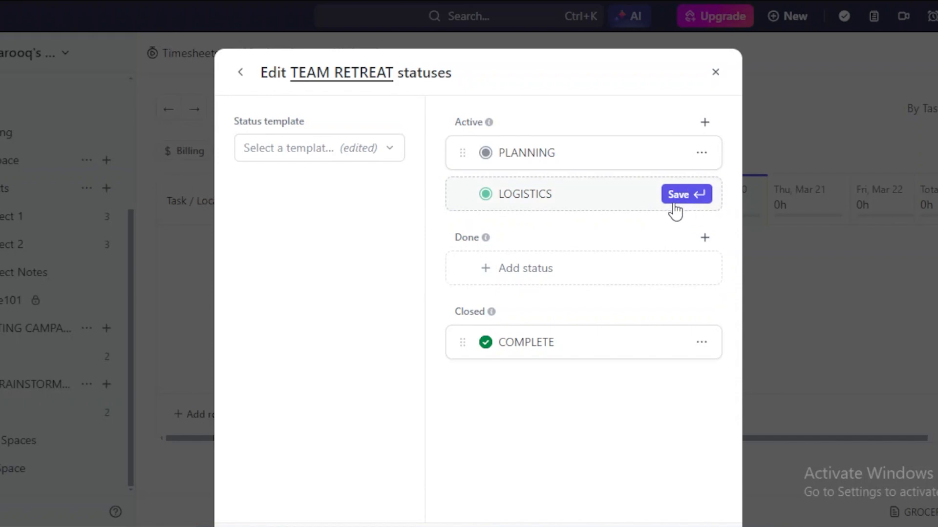
left_click(679, 200)
- Add two more Active statuses named AGENDA and FEEDBACK
type("AGENDA")
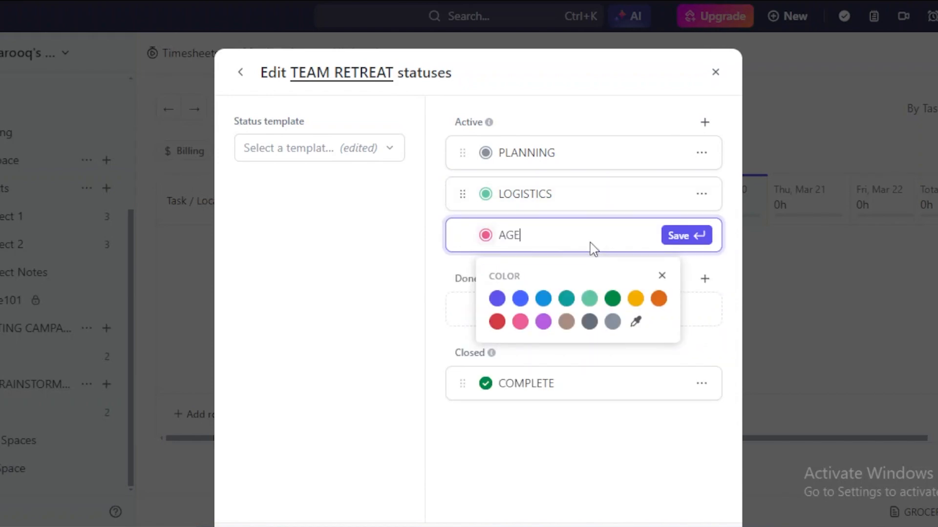
key("Return")
type("FEEDBACK")
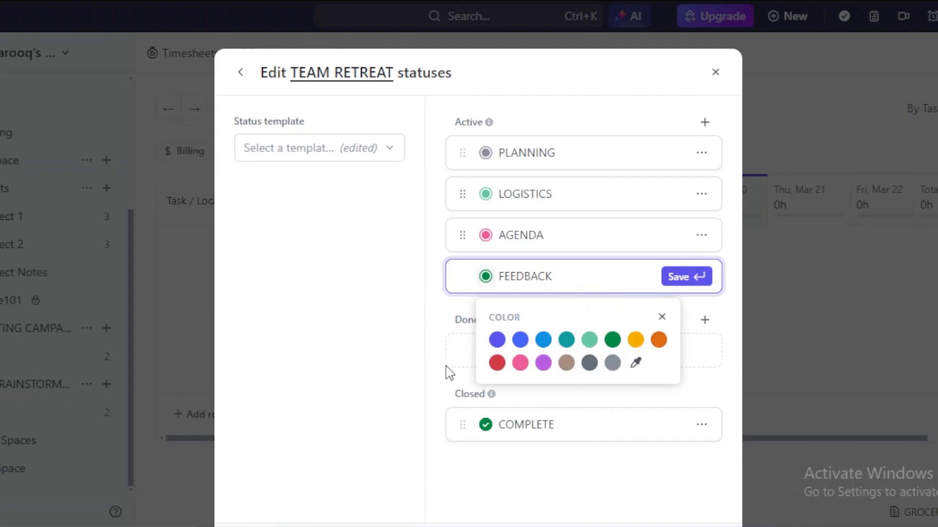
left_click(690, 282)
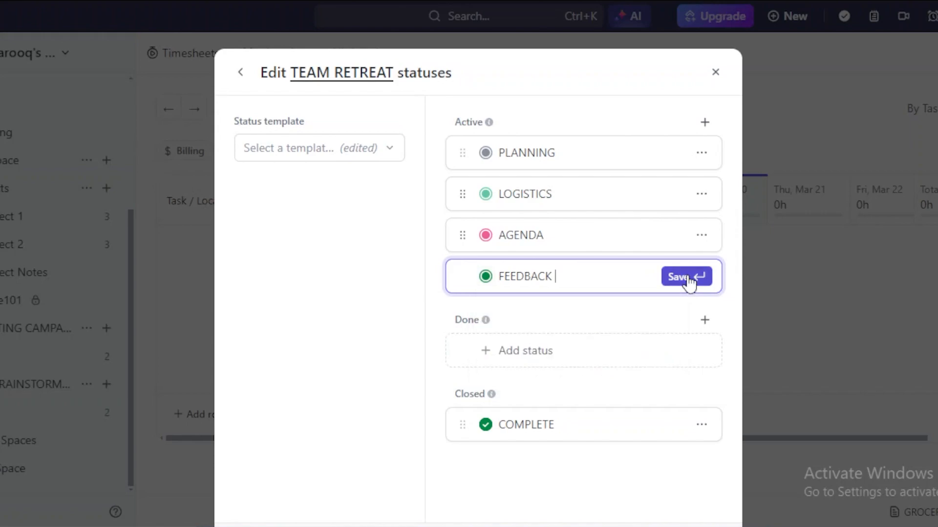
left_click(697, 283)
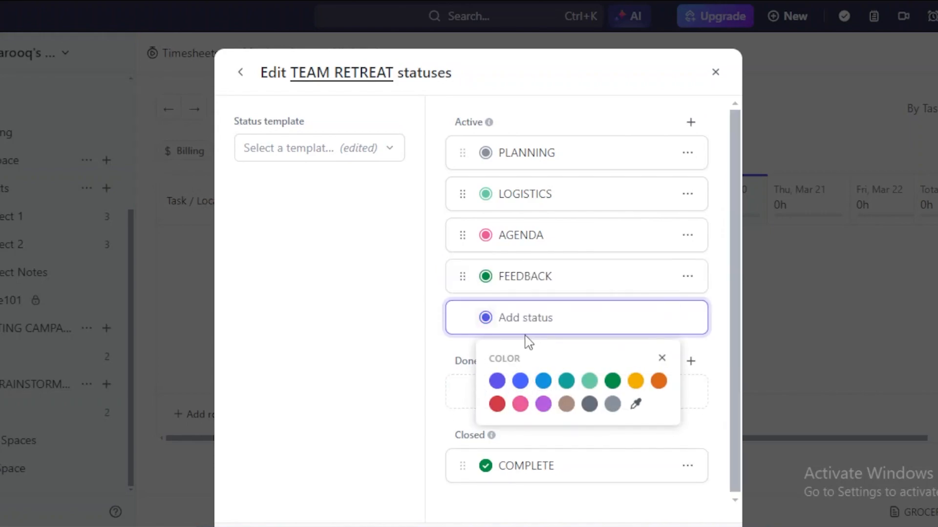
- Set the new Done status entry to yellow and apply the Content status template to the Space
left_click(456, 345)
scroll(734, 336, "down", 1)
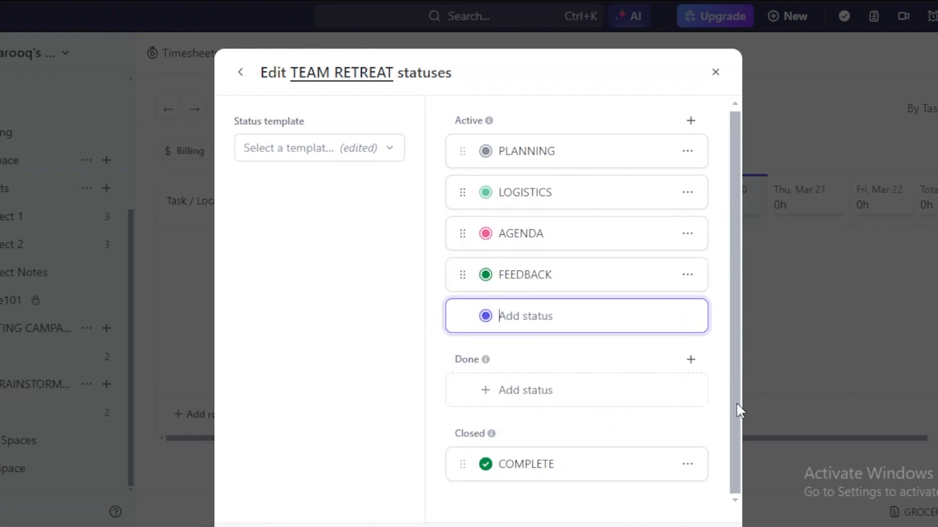
left_click(567, 403)
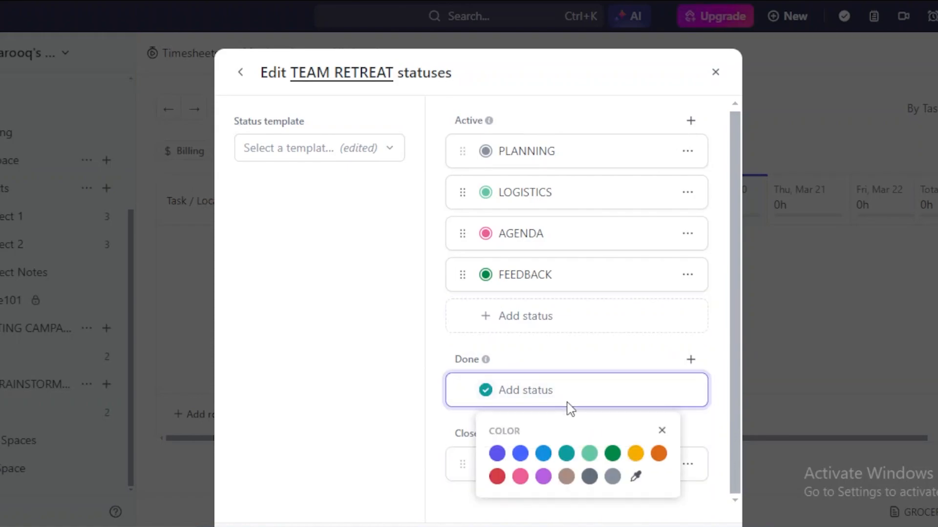
left_click(635, 453)
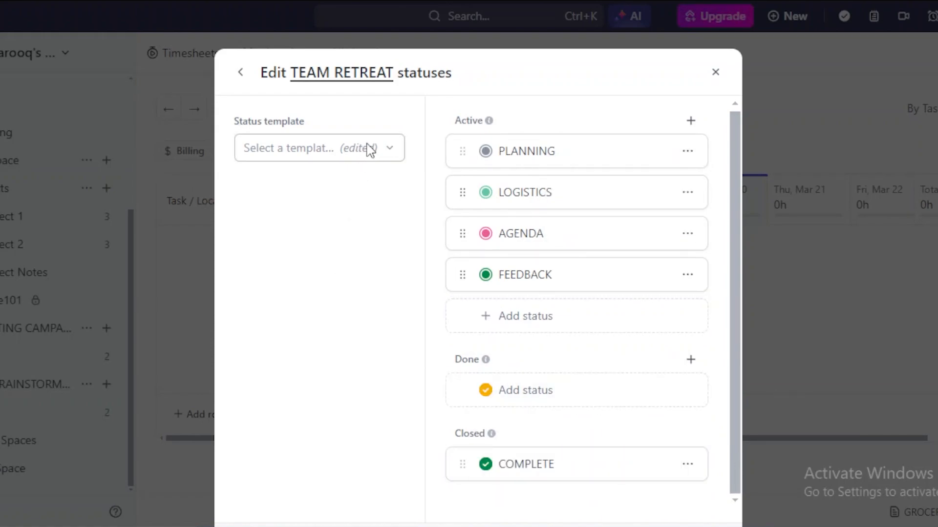
left_click(367, 148)
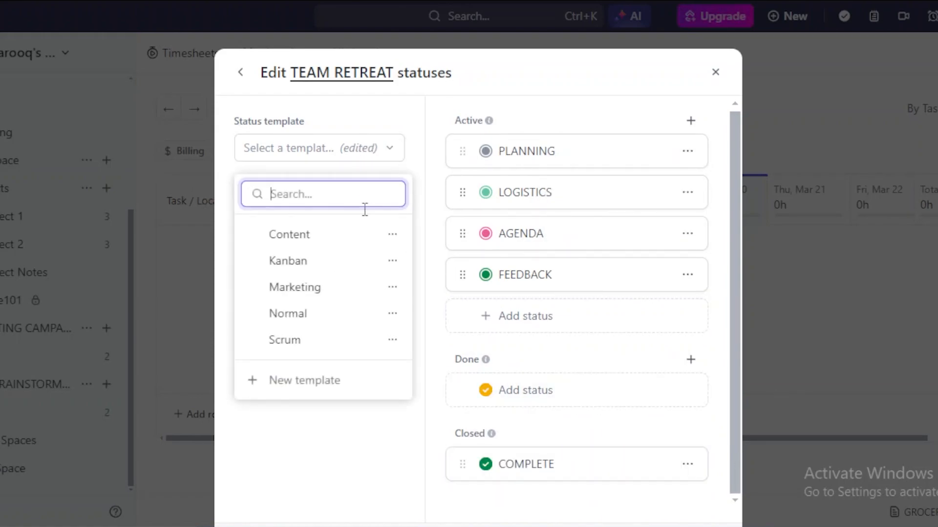
left_click(338, 239)
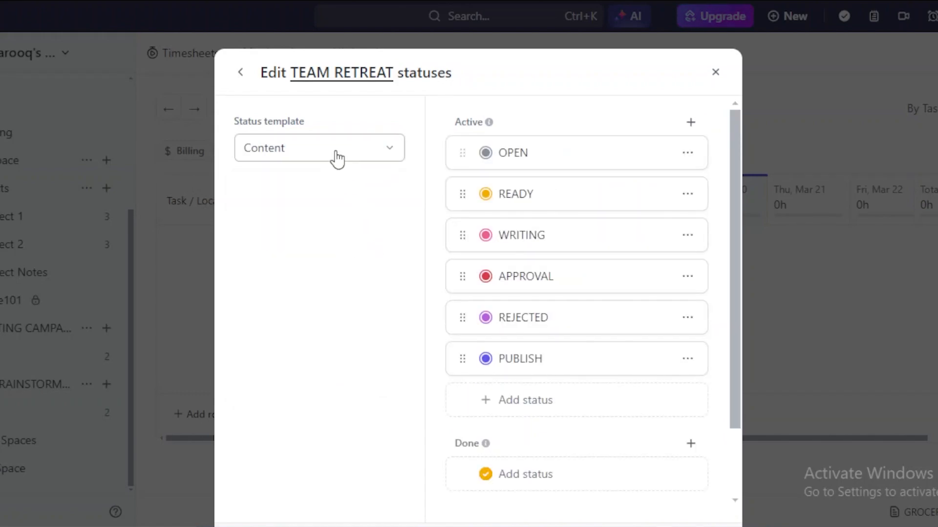
- Switch to the Normal status template, edited with PLANNING, LOGISTICS and FEEDBACK, and apply the changes without saving the template
left_click(353, 151)
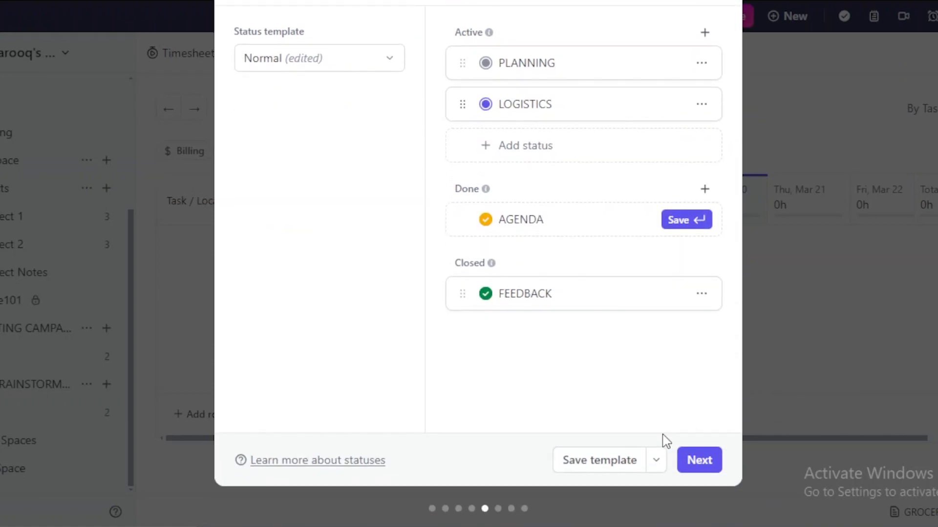
left_click(658, 472)
left_click(683, 345)
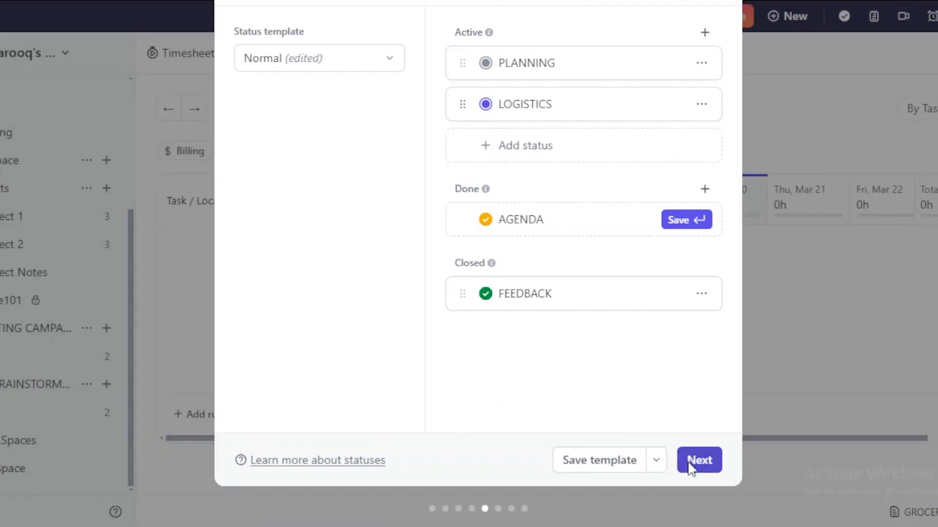
left_click(698, 461)
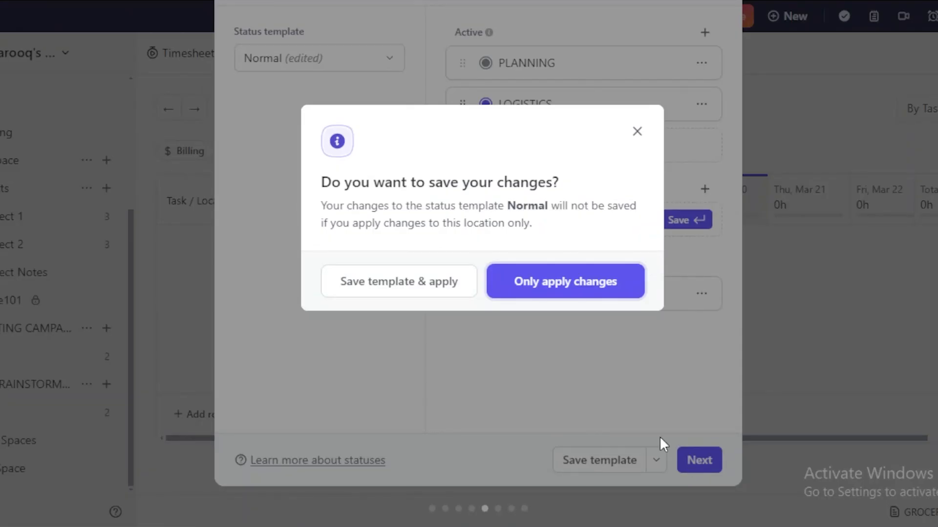
left_click(576, 293)
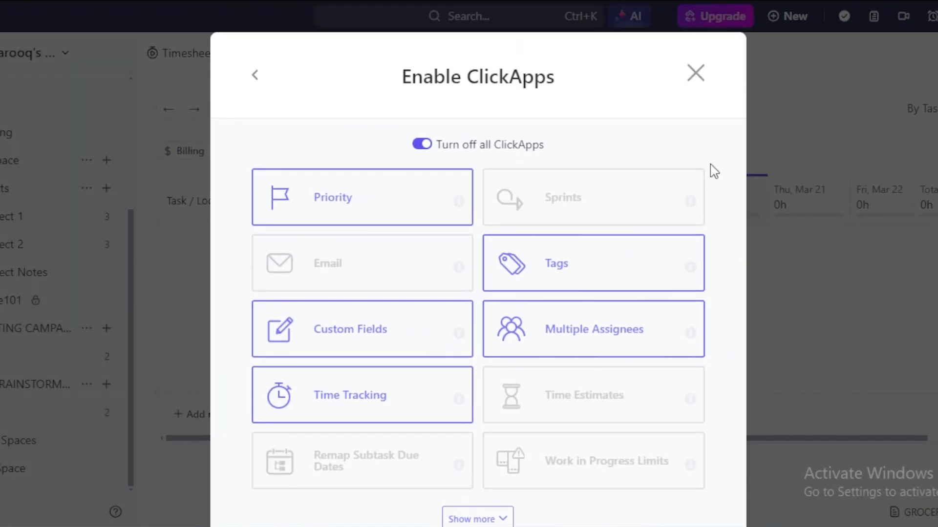
- Expand and examine the full list of ClickApps available for the Space
left_click_drag(538, 84, 398, 93)
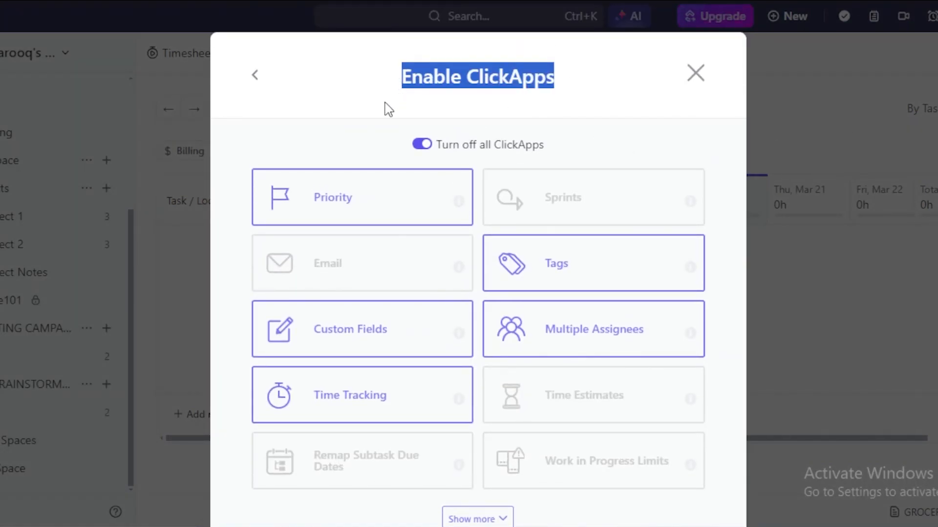
left_click(388, 108)
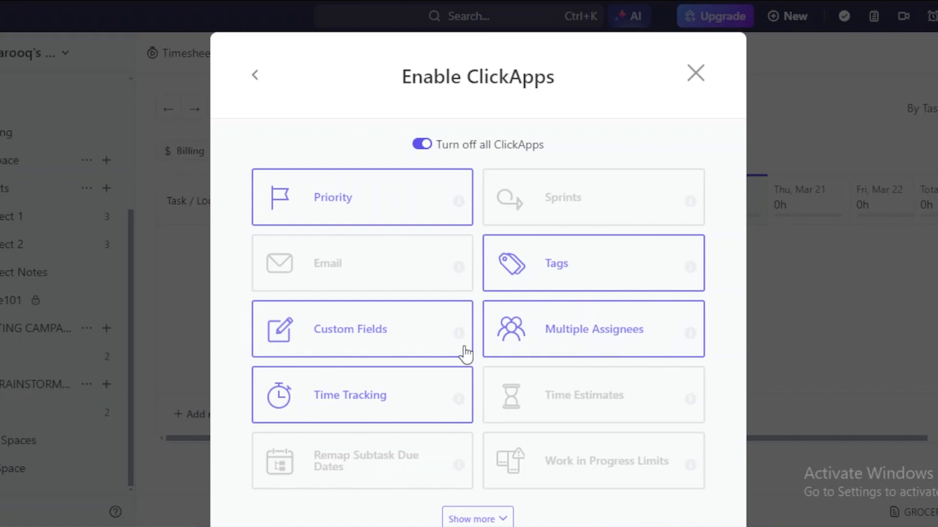
mouse_move(601, 316)
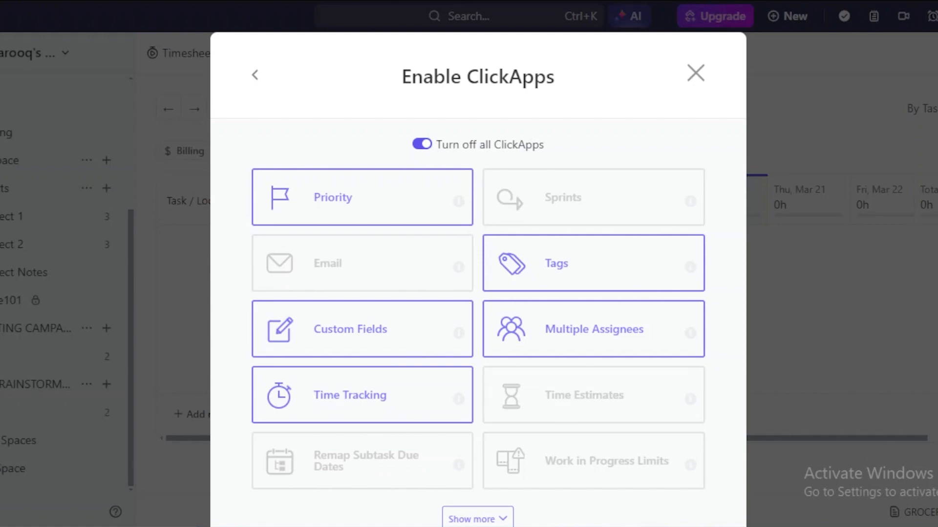
scroll(562, 430, "down", 3)
left_click(497, 388)
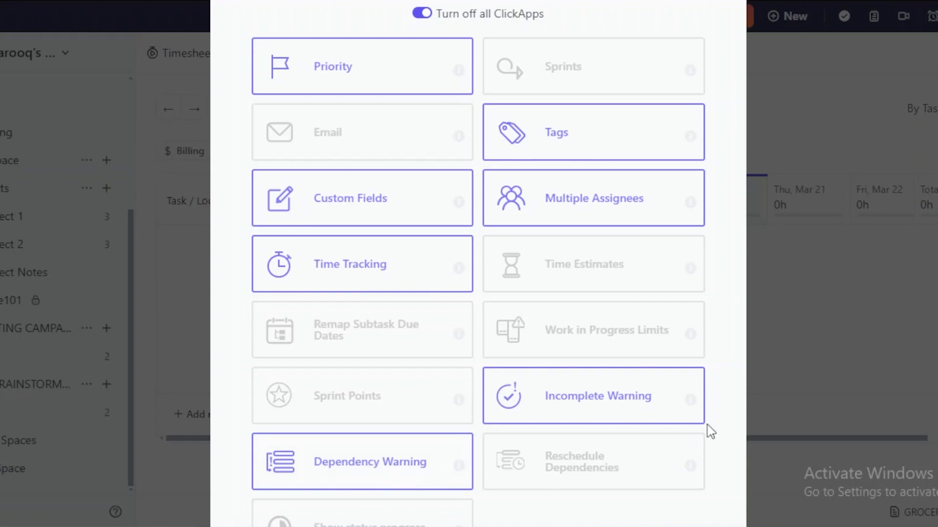
scroll(701, 469, "down", 3)
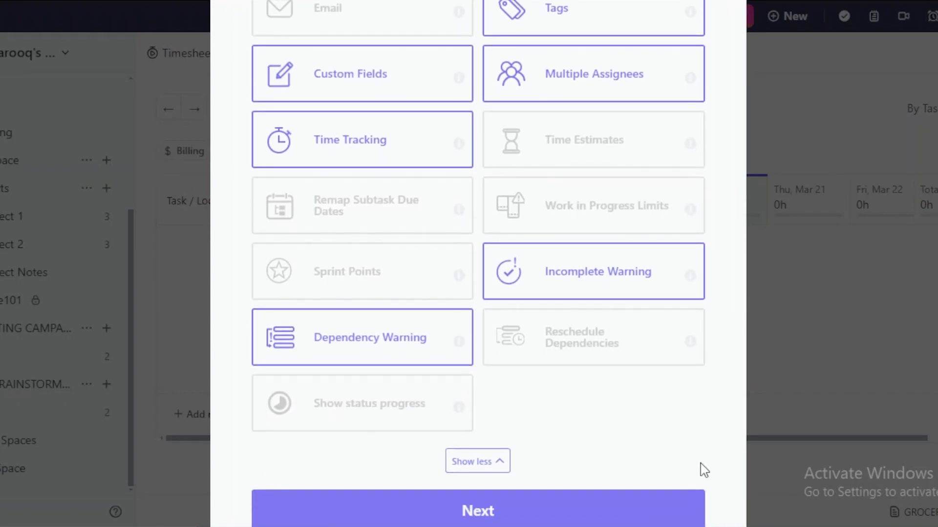
- Accept the preselected ClickApps and the List and Board views, and create the Space
left_click(544, 505)
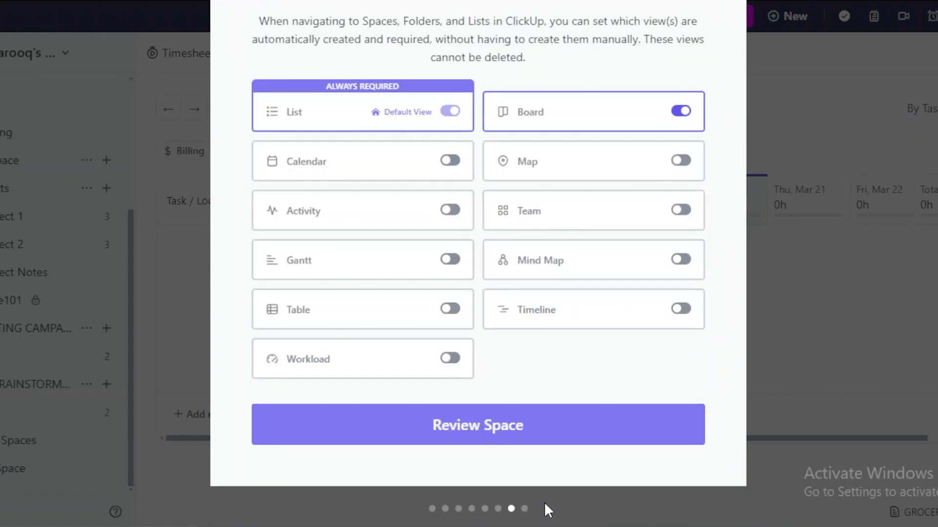
left_click(481, 425)
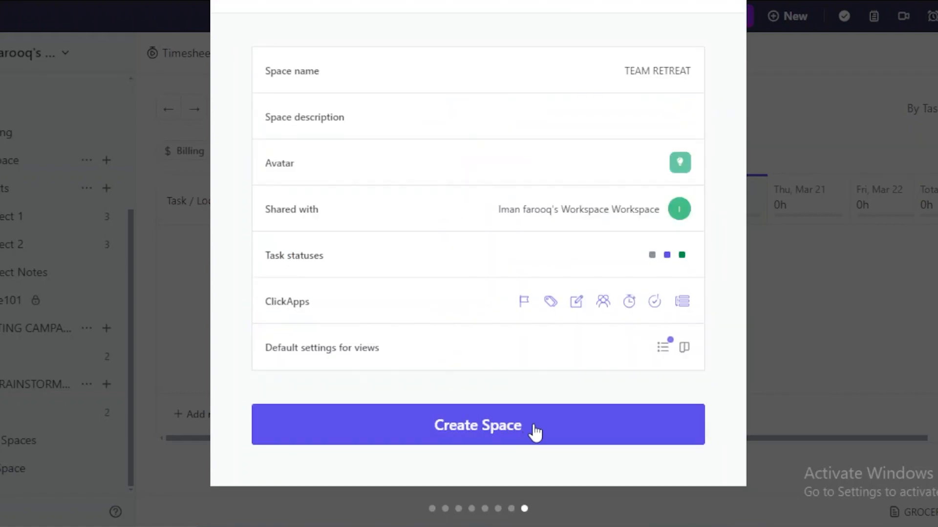
left_click(534, 433)
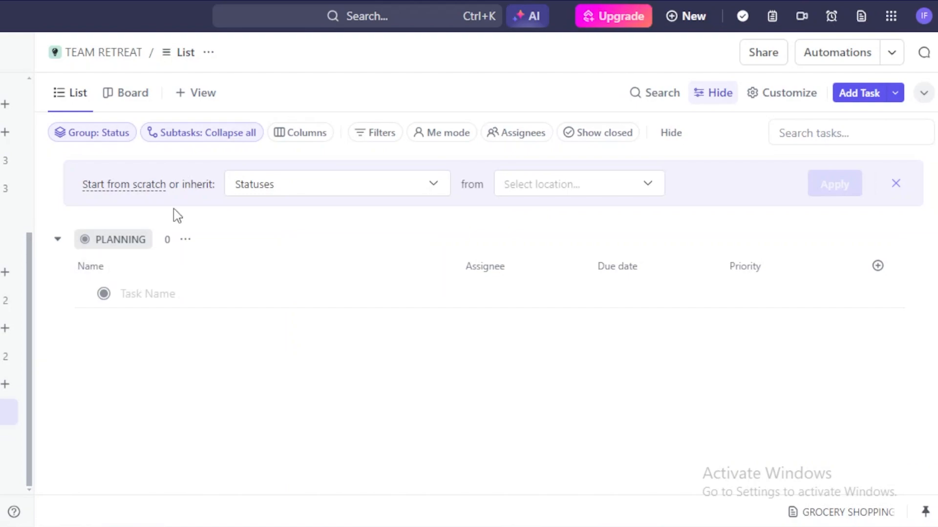
- Add a task named "XYZ" under the PLANNING status of the TEAM RETREAT list
left_click(164, 298)
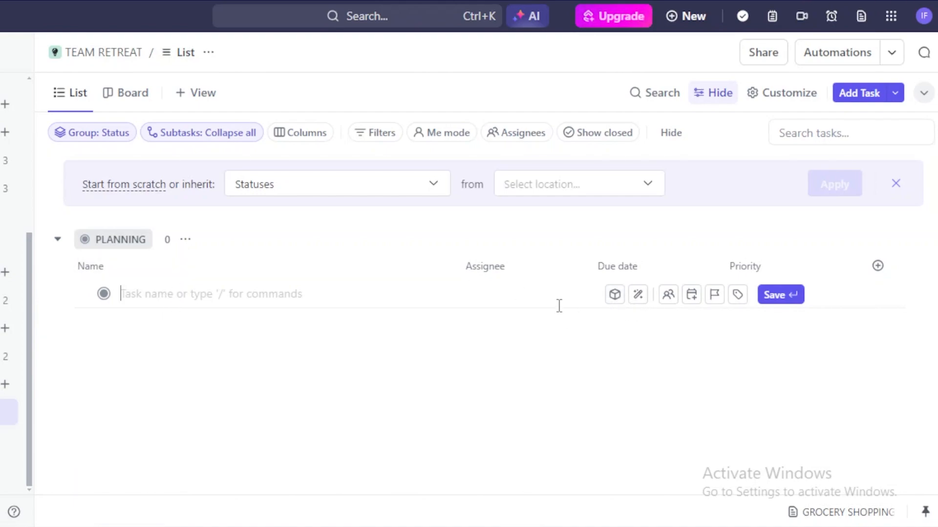
type("XYZ")
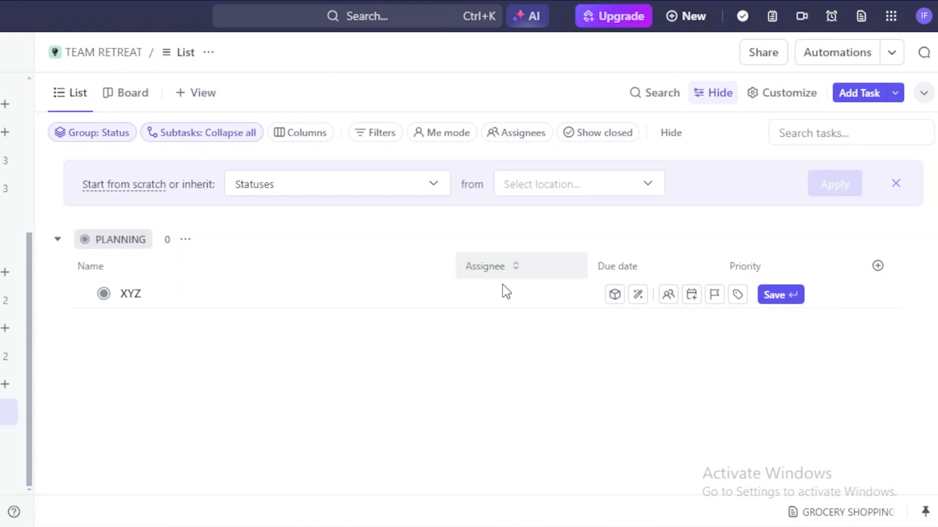
key("Return")
left_click(491, 266)
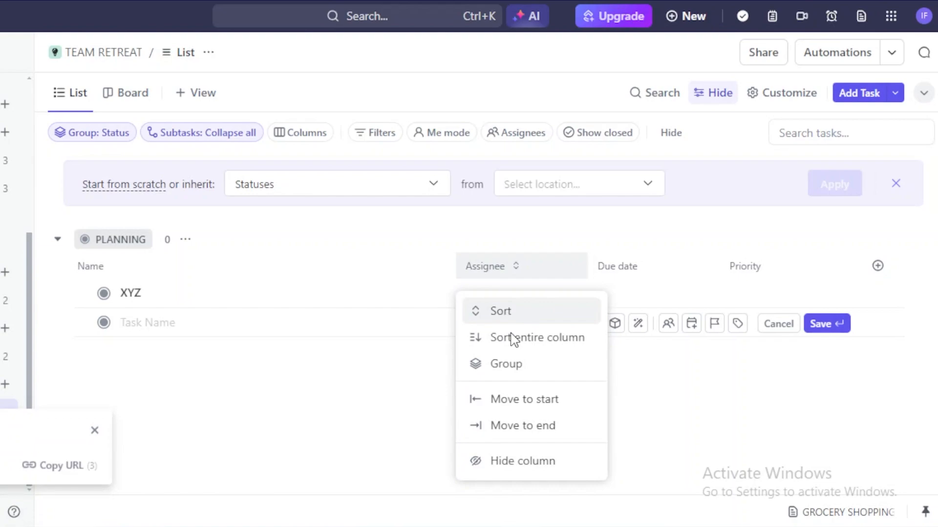
left_click(468, 273)
left_click(490, 277)
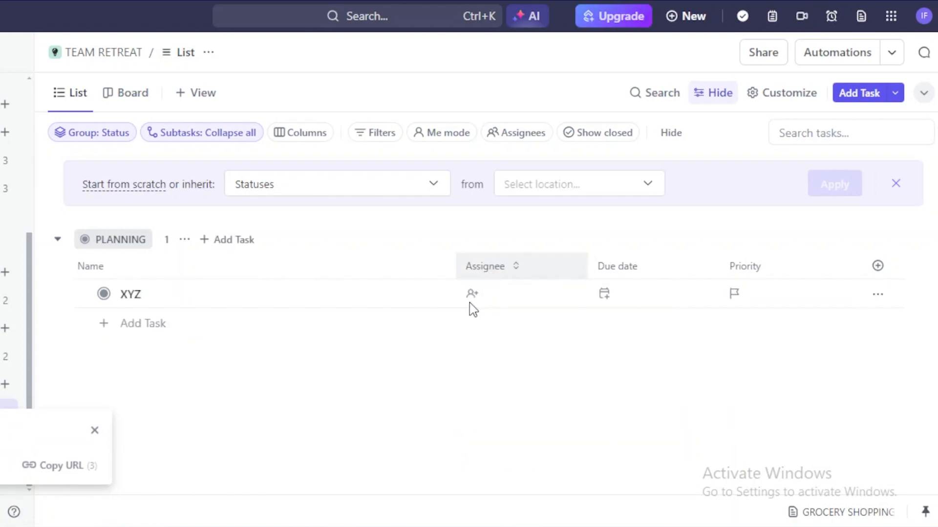
left_click(380, 381)
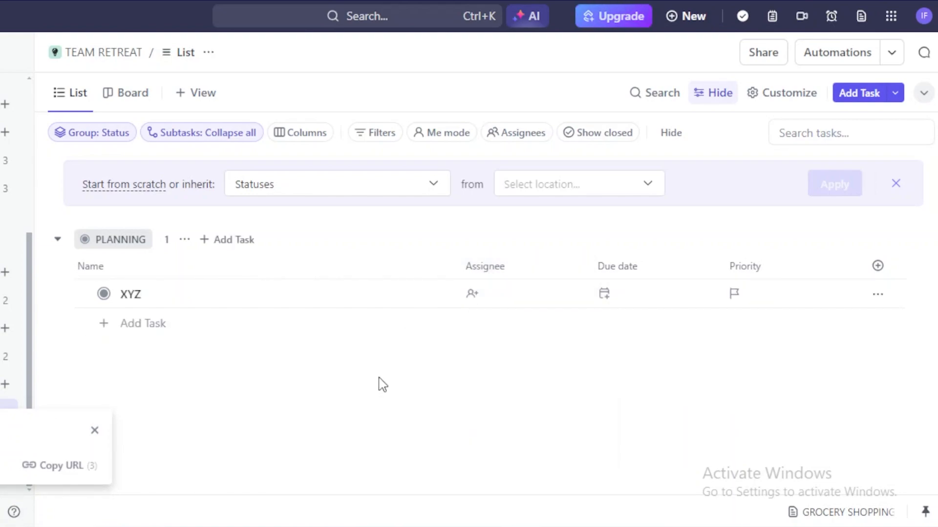
- Assign the XYZ task in the PLANNING group to yourself
left_click(496, 302)
left_click(523, 317)
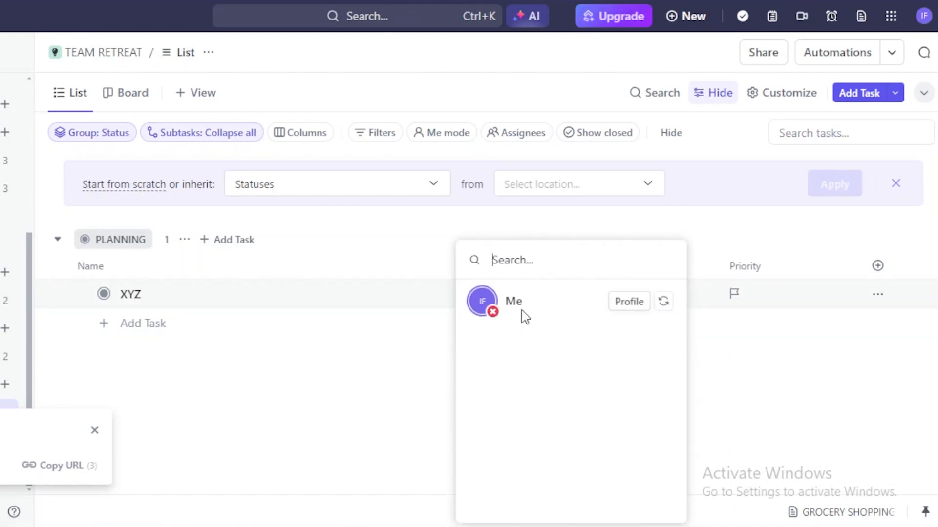
left_click(342, 447)
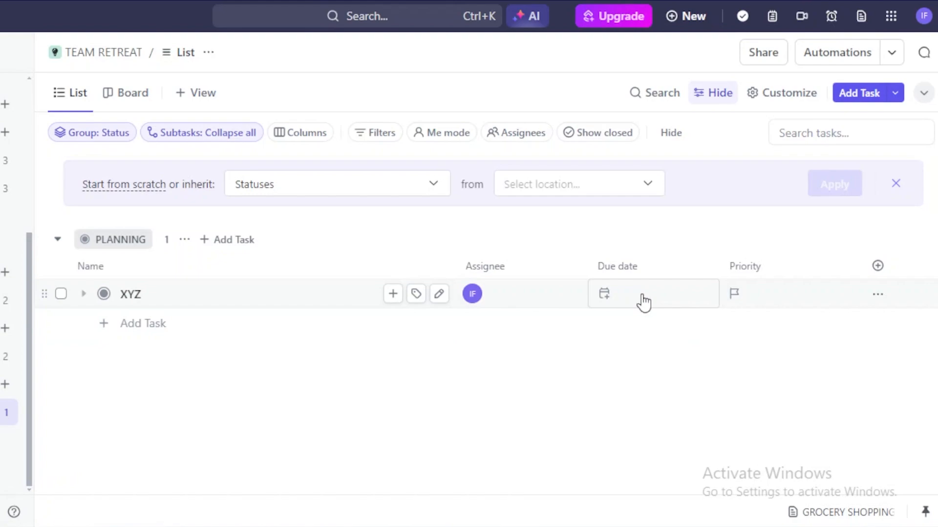
- Set the XYZ task's due date to 2 weeks from today (3 Apr) and its priority to Low
left_click(620, 313)
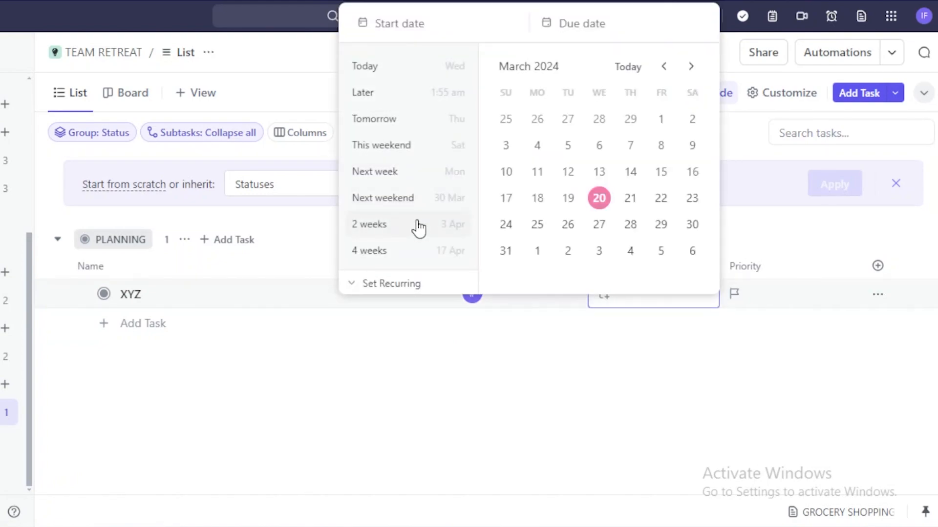
left_click(470, 229)
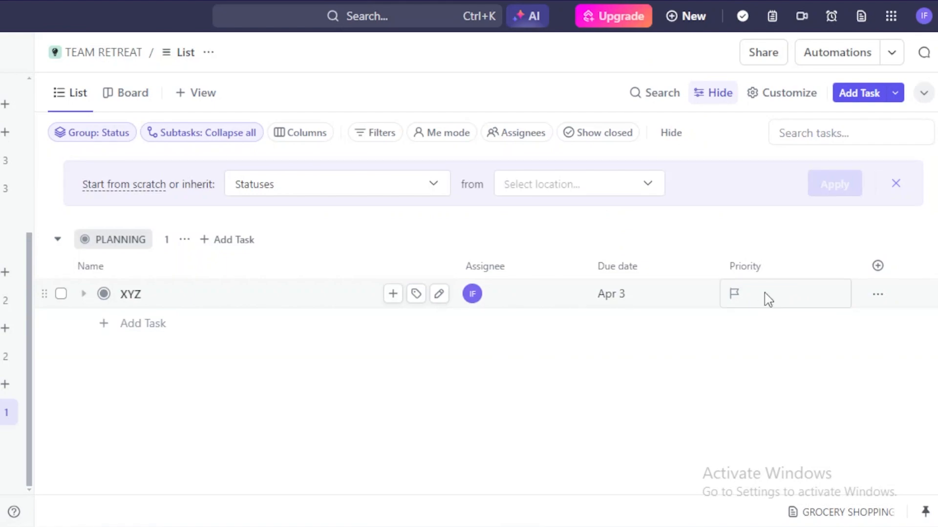
left_click(767, 299)
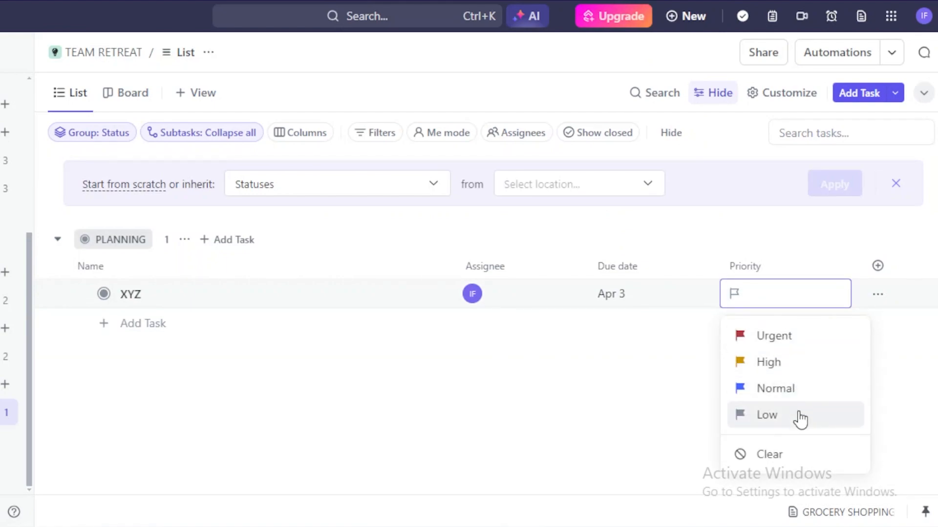
left_click(747, 415)
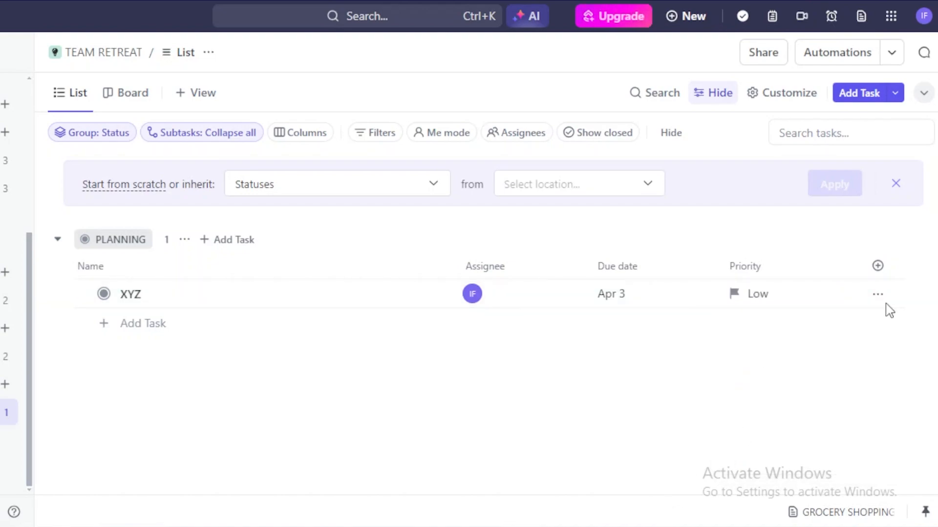
- Examine the field types available for a new column in the task list without adding one
left_click(877, 266)
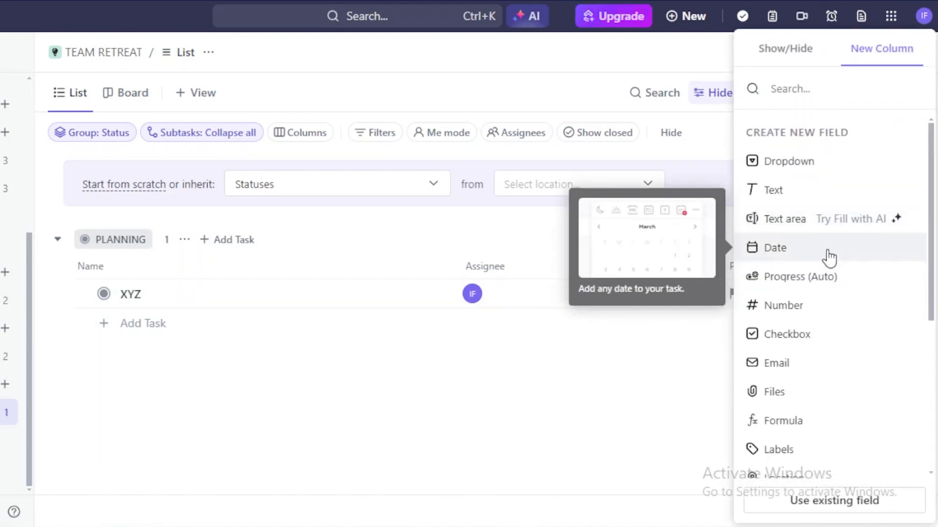
scroll(931, 275, "down", 5)
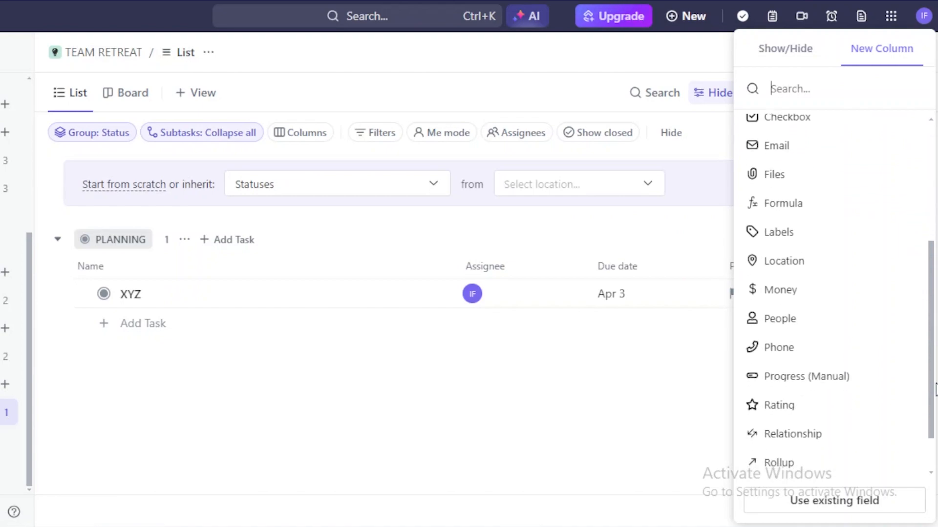
scroll(830, 293, "up", 5)
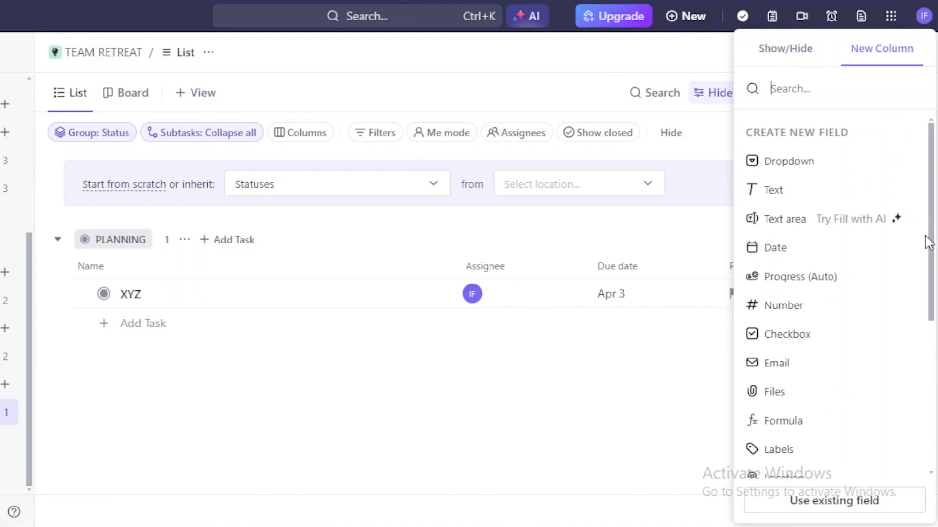
left_click(536, 358)
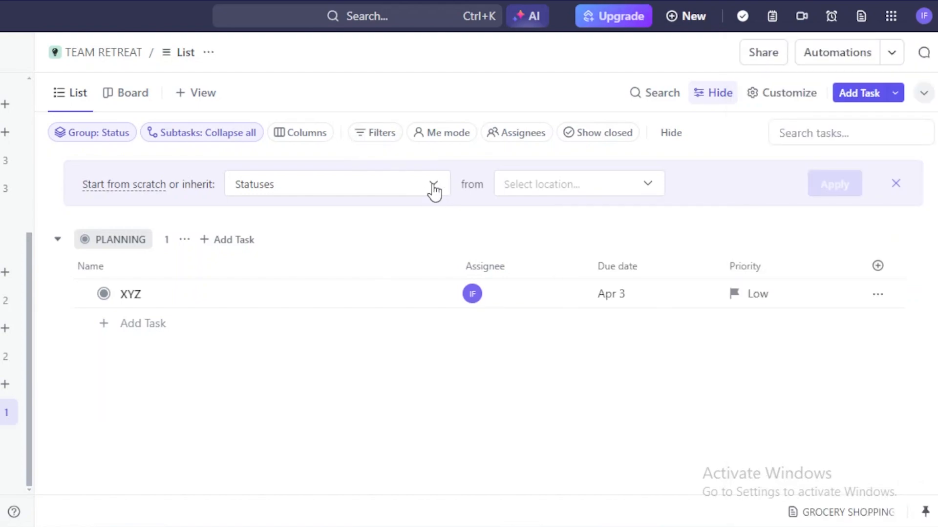
- Examine the list properties that can be inherited from another location, and toggle the PLANNING group's expansion
left_click(434, 187)
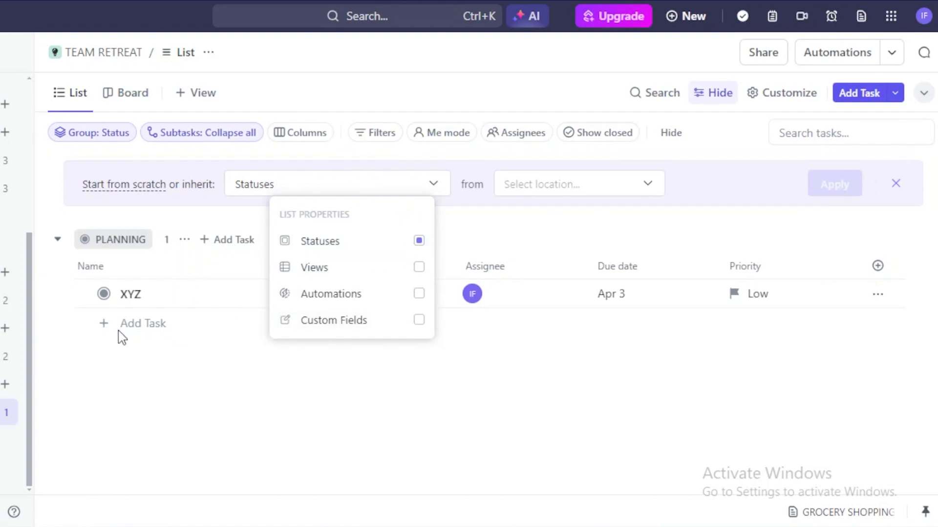
left_click(222, 115)
left_click(194, 98)
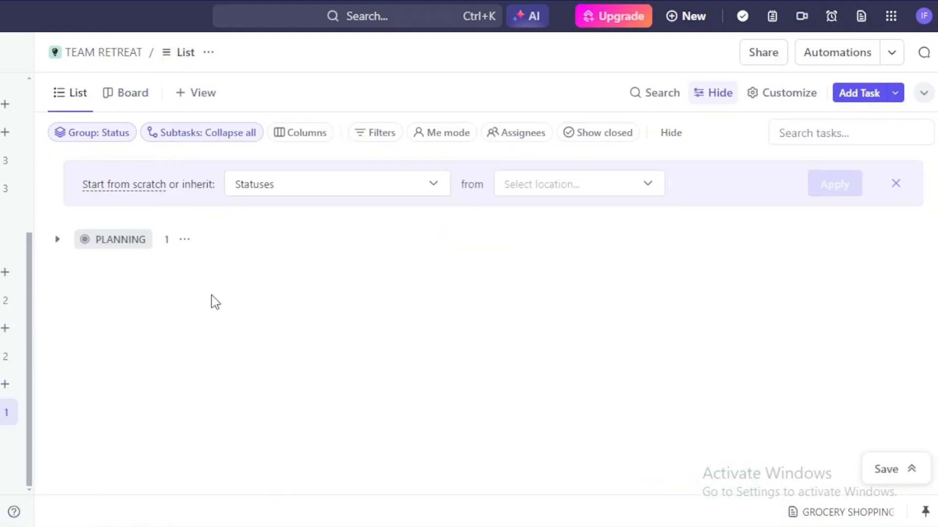
left_click(58, 240)
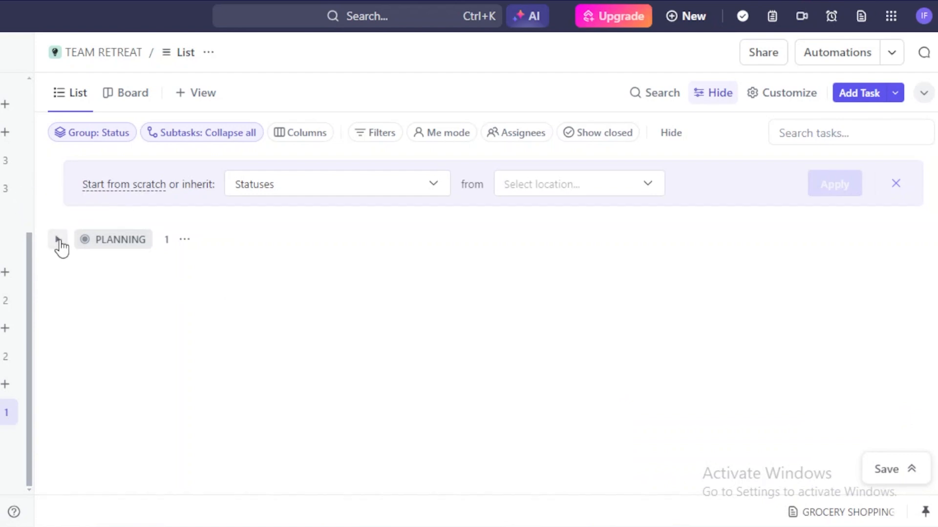